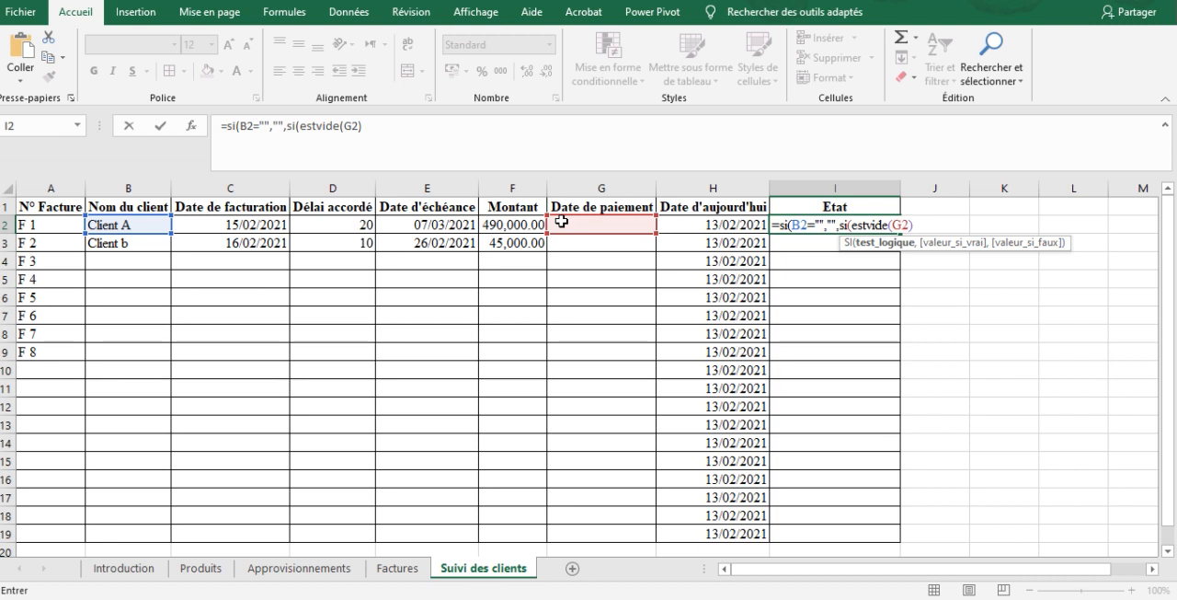
# Extend the Etat formula in I2 with the test ESTVIDE(G2)=FAUX, returning "Réglé" when true
pyautogui.press('BackSpace')
pyautogui.press('BackSpace')
pyautogui.press('BackSpace')
pyautogui.write('=FAUX')
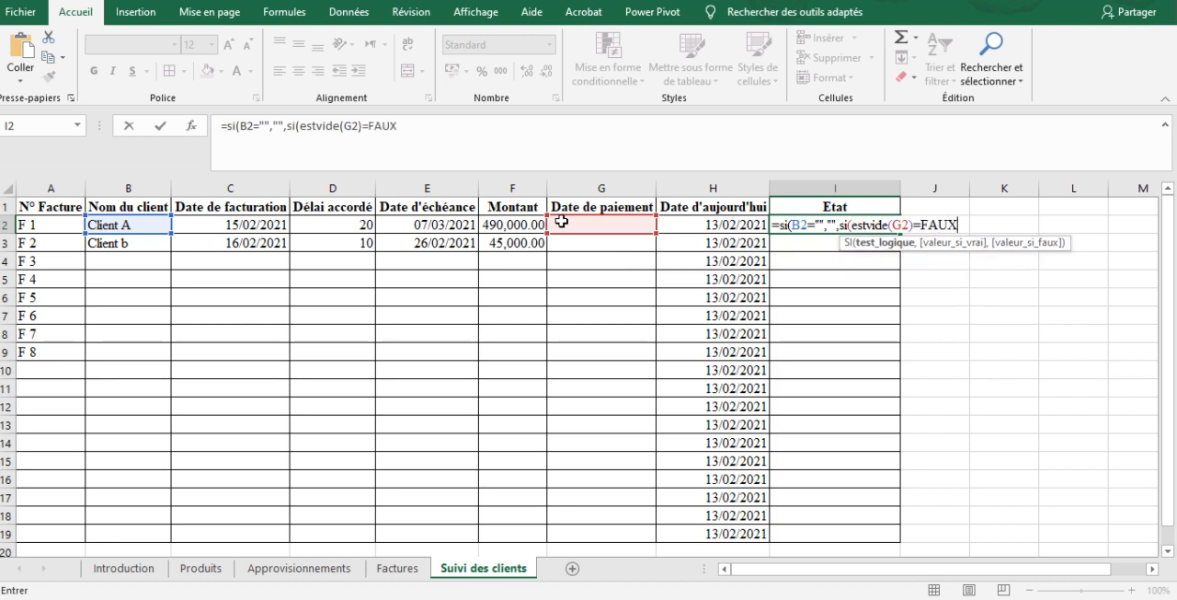
pyautogui.write(',"Réglé')
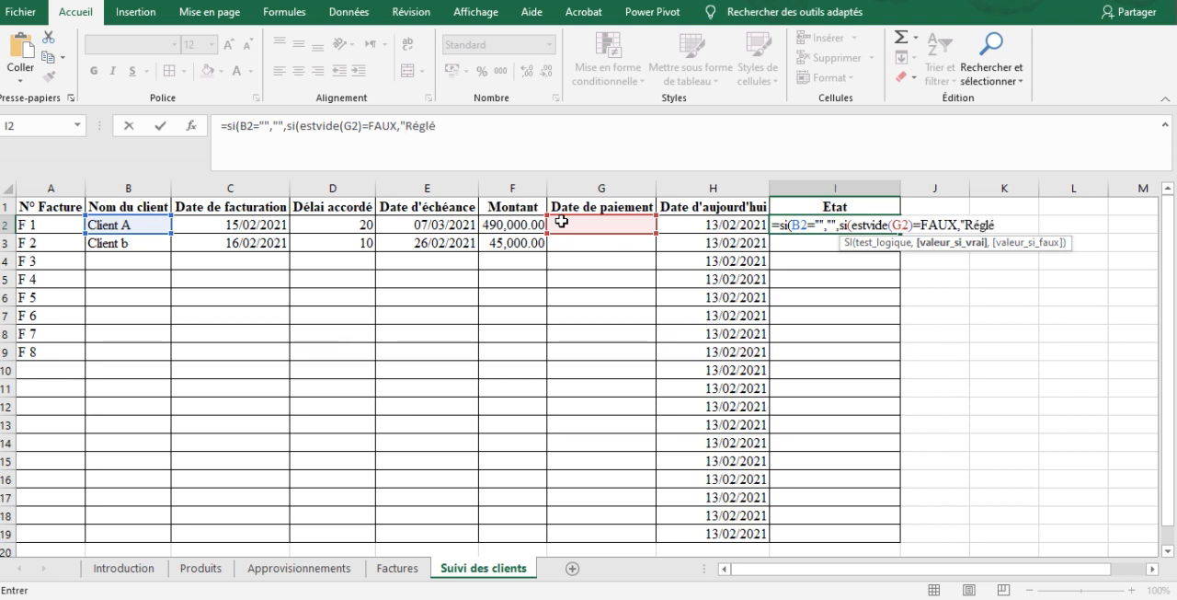
pyautogui.write('",s')
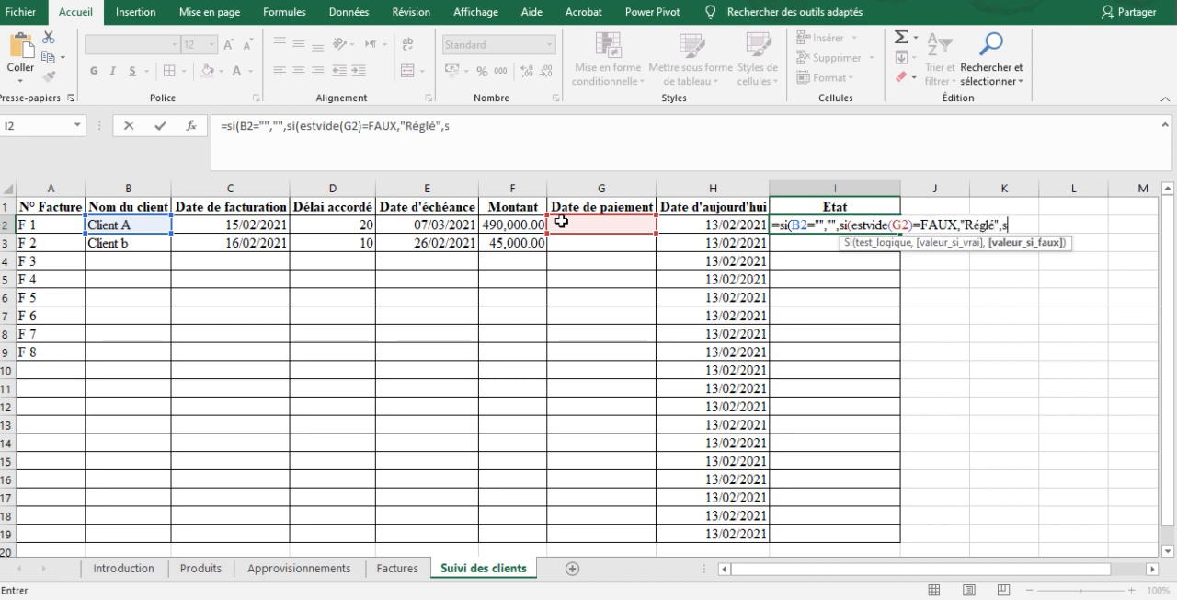
pyautogui.write('i((')
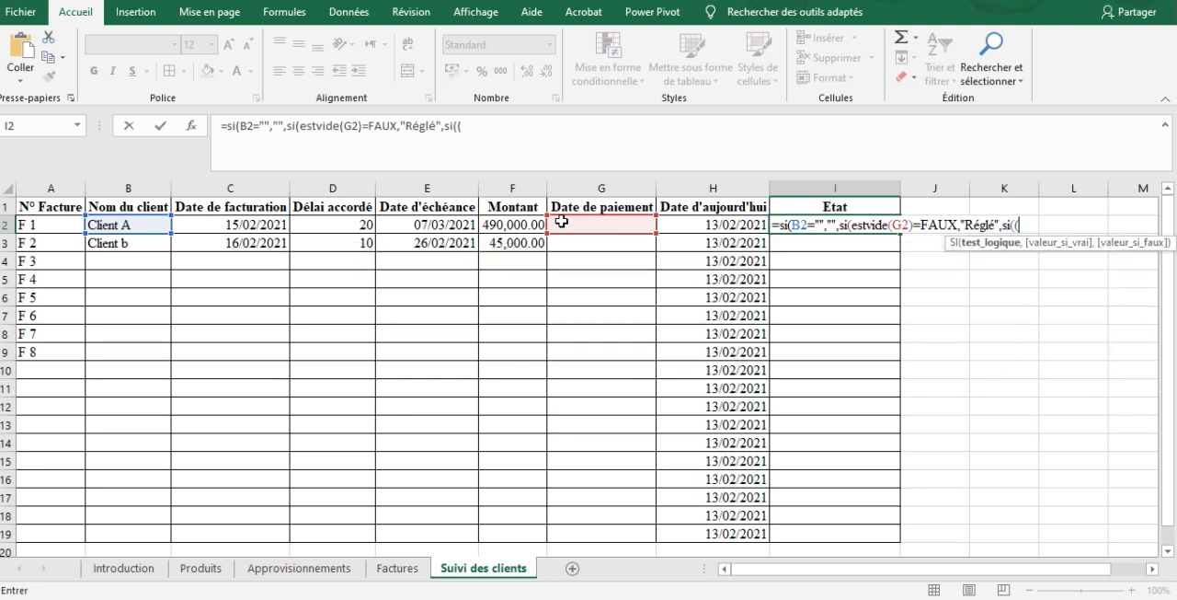
# Add a third nested SI to the I2 formula with the condition (H2-C2)<D2
pyautogui.click(727, 225)
pyautogui.write('-')
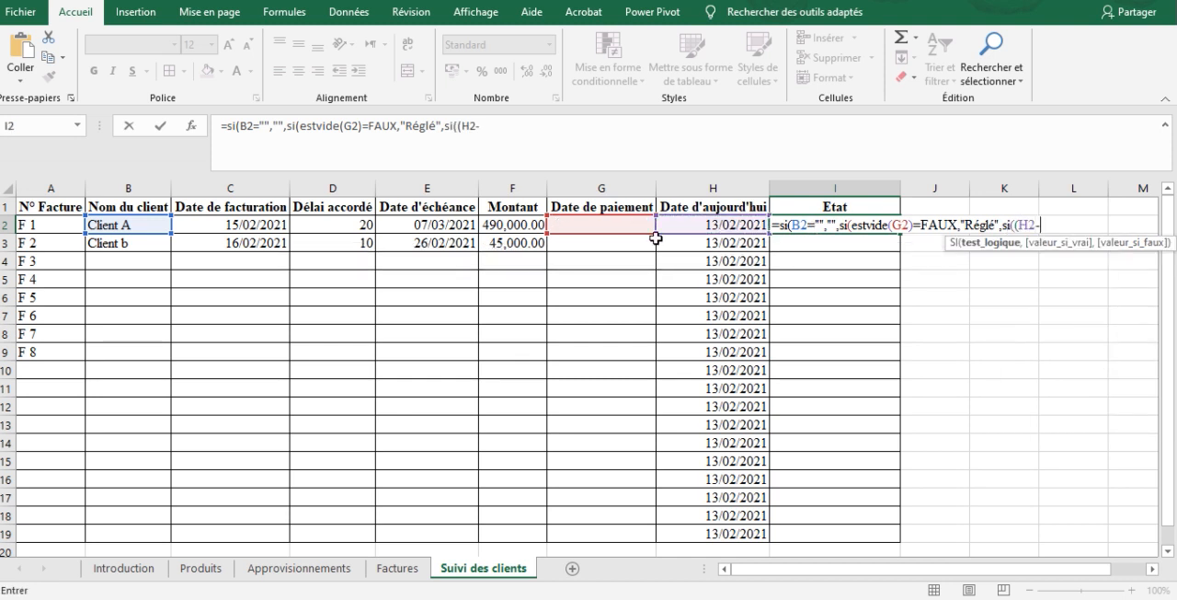
pyautogui.click(253, 220)
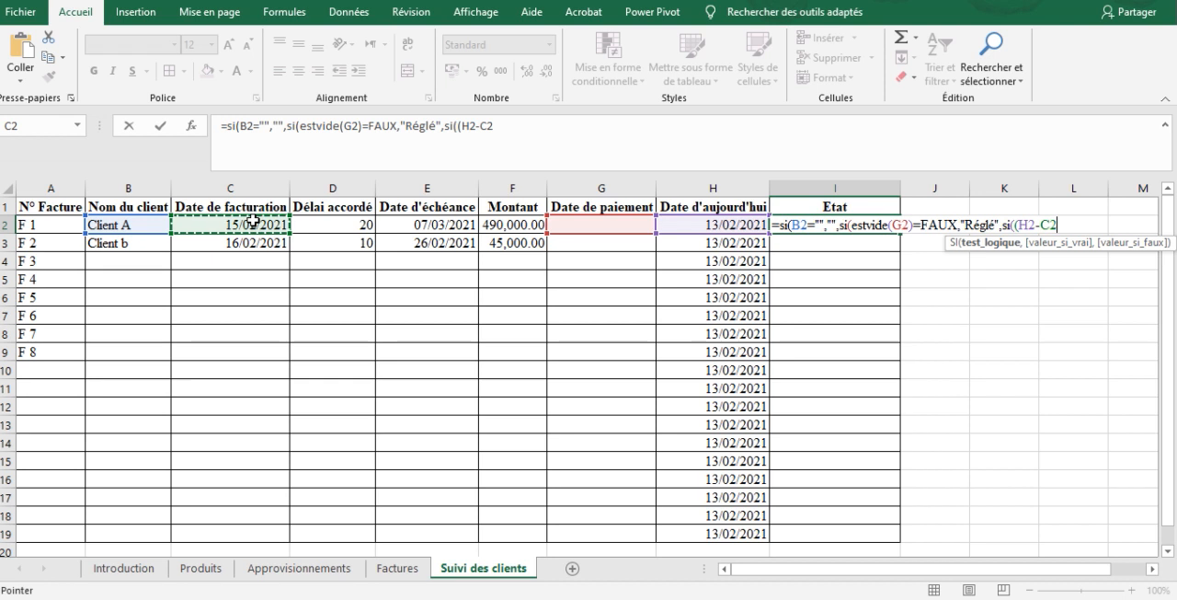
pyautogui.write(')')
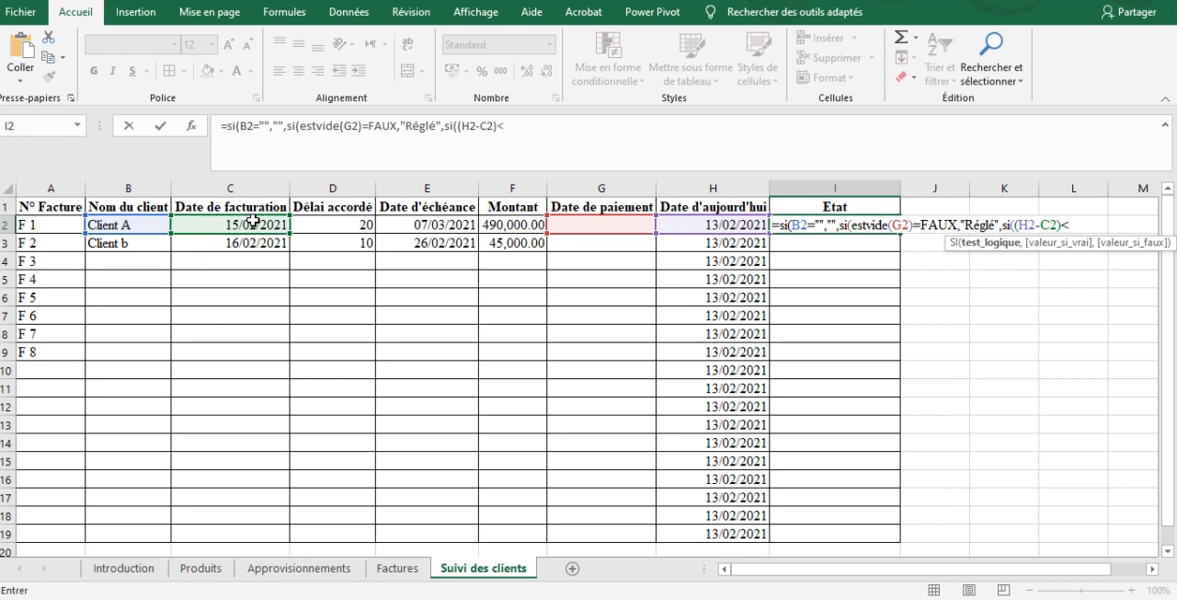
pyautogui.write('<')
pyautogui.click(329, 223)
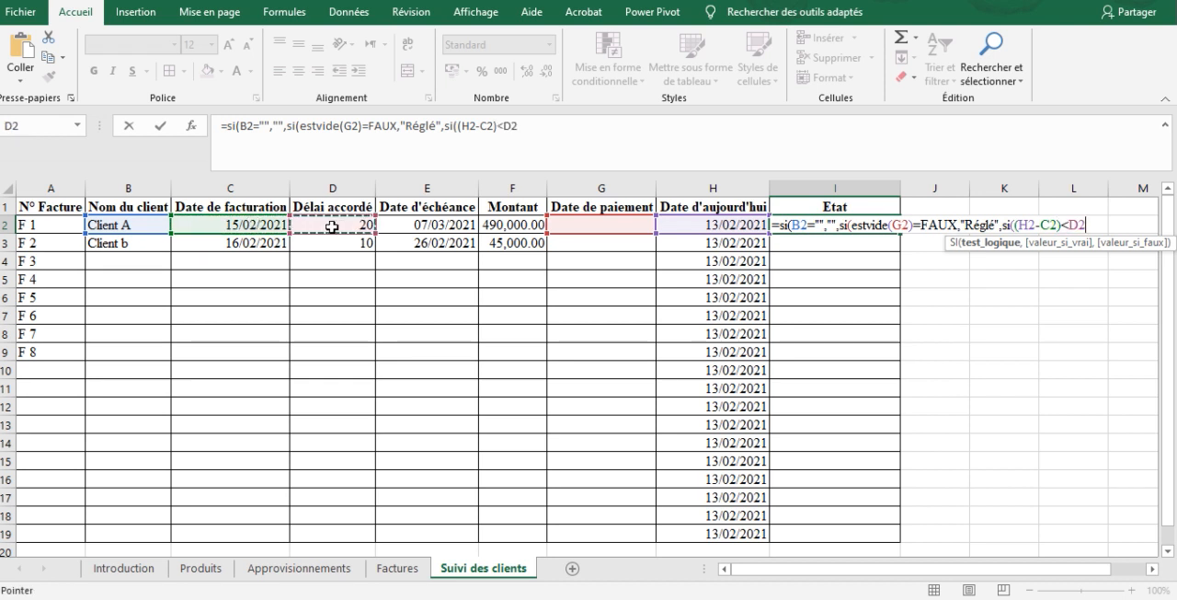
pyautogui.write(',')
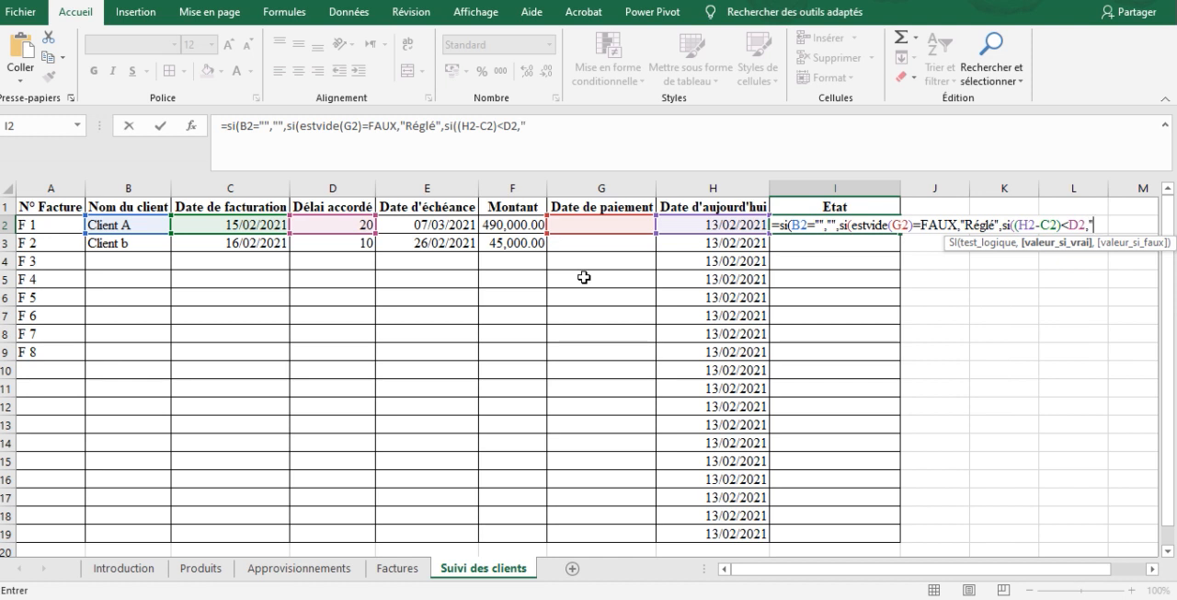
pyautogui.write('"Régulier')
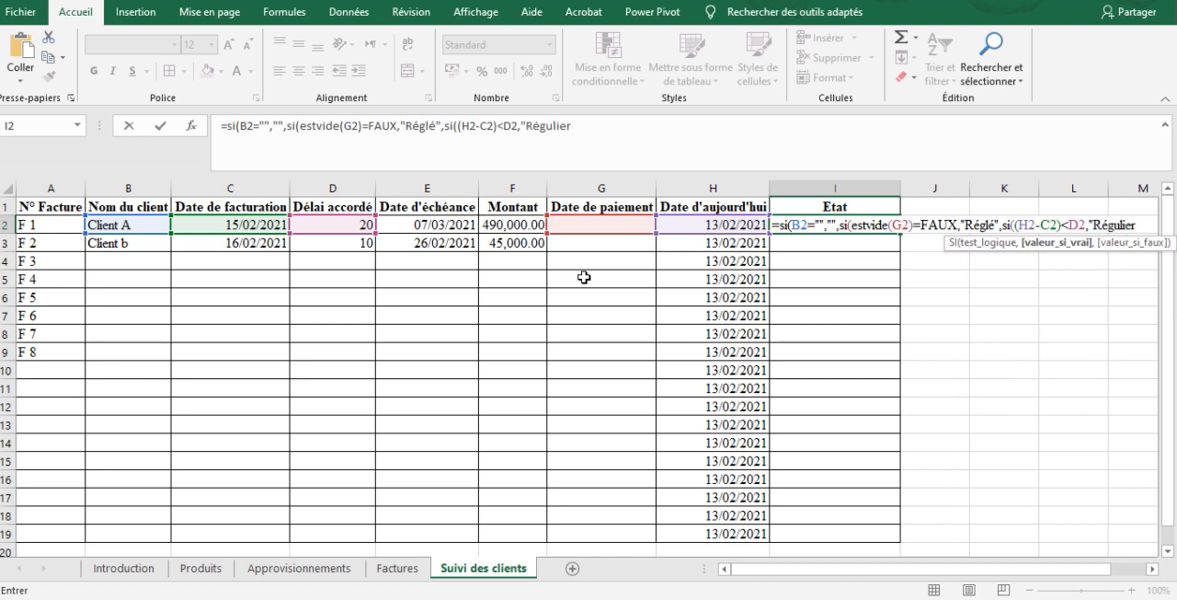
pyautogui.write('",')
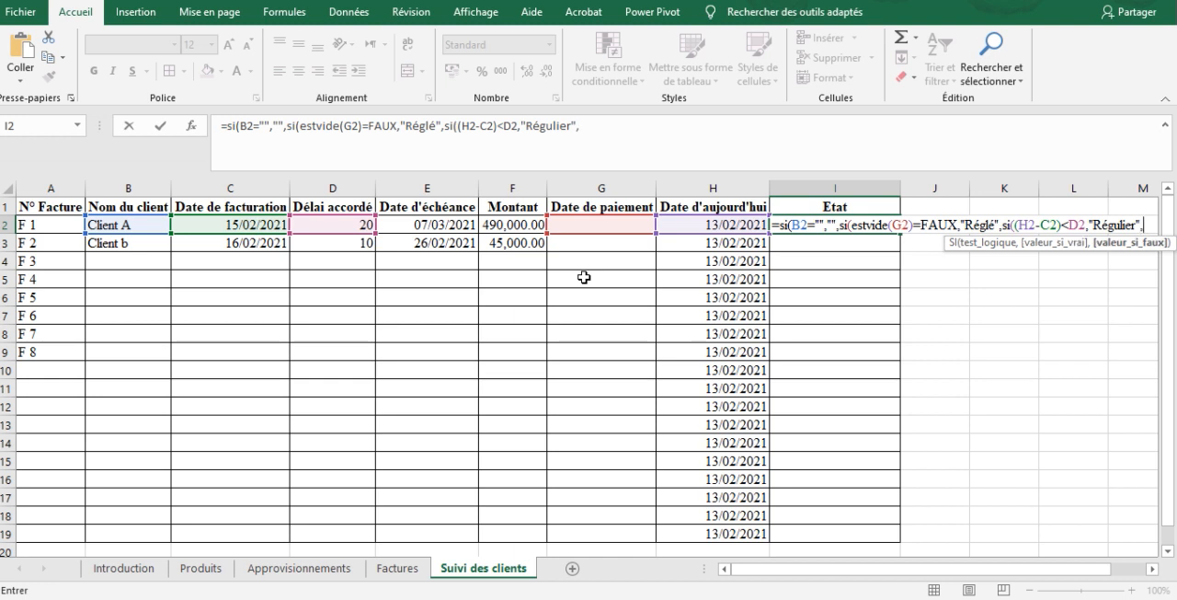
pyautogui.write('"A contacter"')
# Finish the I2 formula with "Régulier" as the true result and "A contacter" as the false result, closing all parentheses
pyautogui.press('BackSpace')
pyautogui.write('))))')
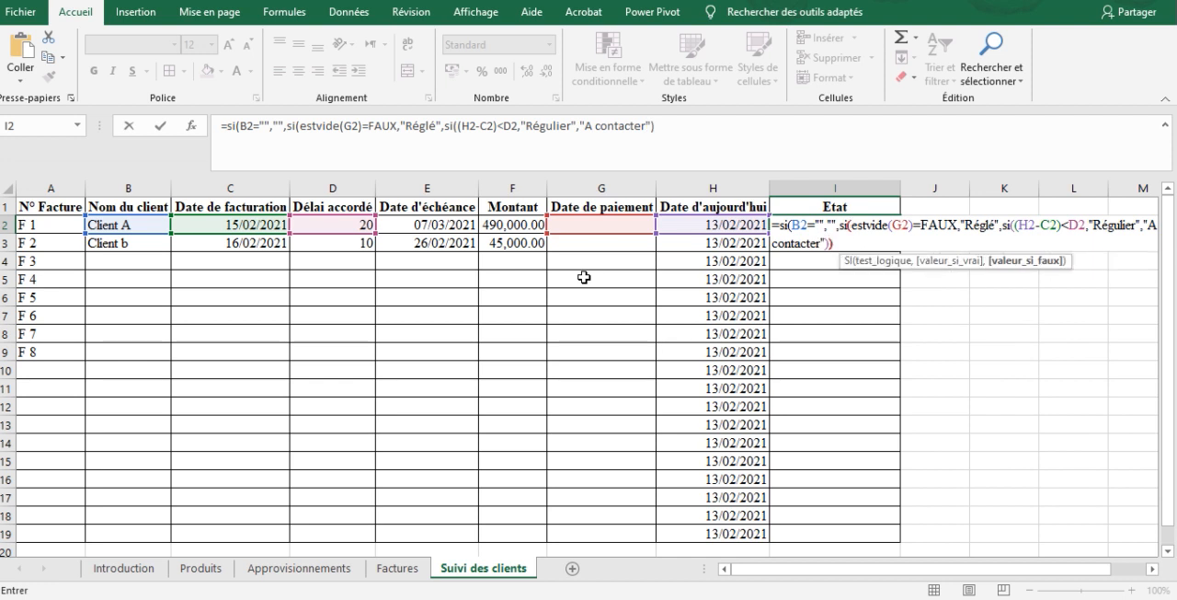
# Fill the I2 formula down the Etat column to row 19
pyautogui.click(830, 226)
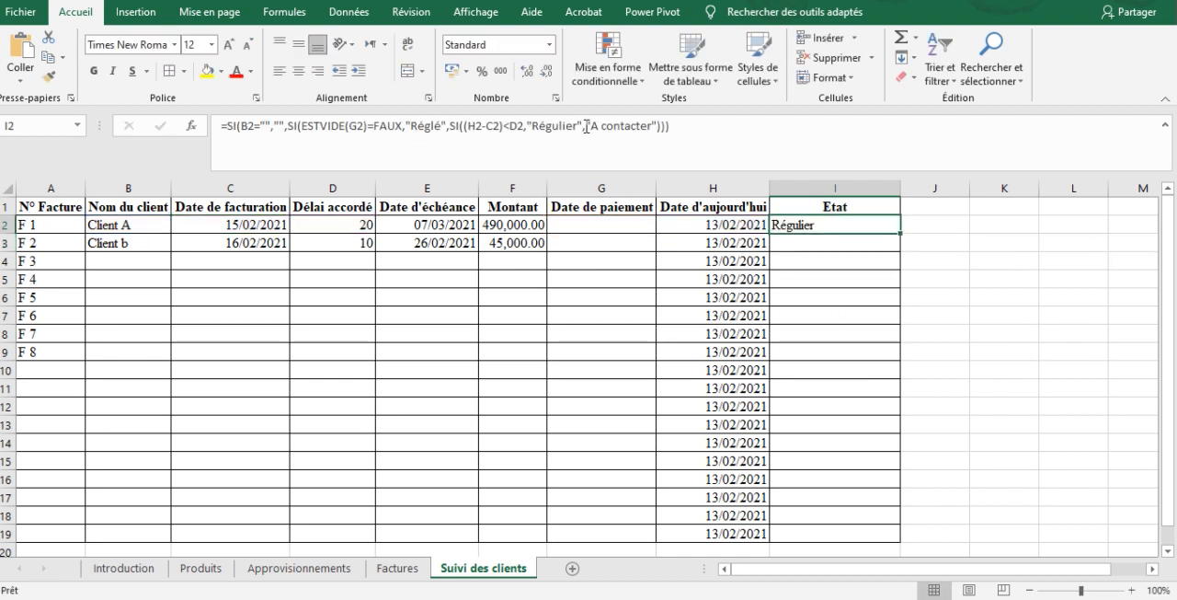
pyautogui.doubleClick(902, 234)
pyautogui.click(843, 259)
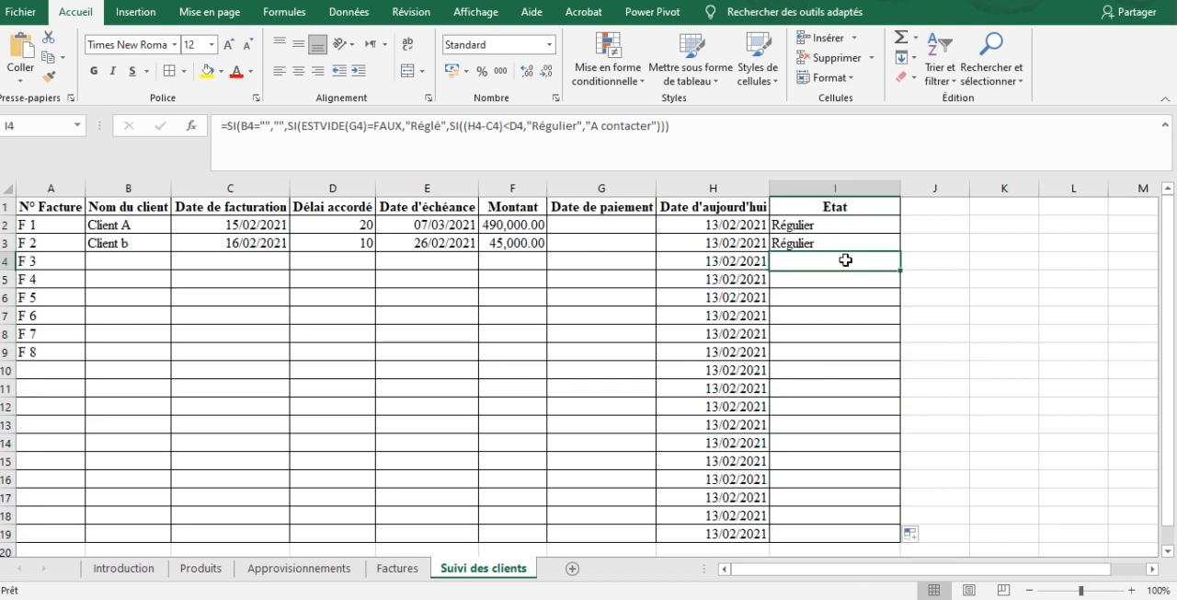
# Review the Etat results against the payment terms and dates of the first invoices
pyautogui.click(597, 257)
pyautogui.press('Up')
pyautogui.press('Right')
pyautogui.press('Right')
pyautogui.press('Up')
pyautogui.press('Left')
pyautogui.press('Left')
pyautogui.press('Left')
pyautogui.press('Left')
pyautogui.press('Left')
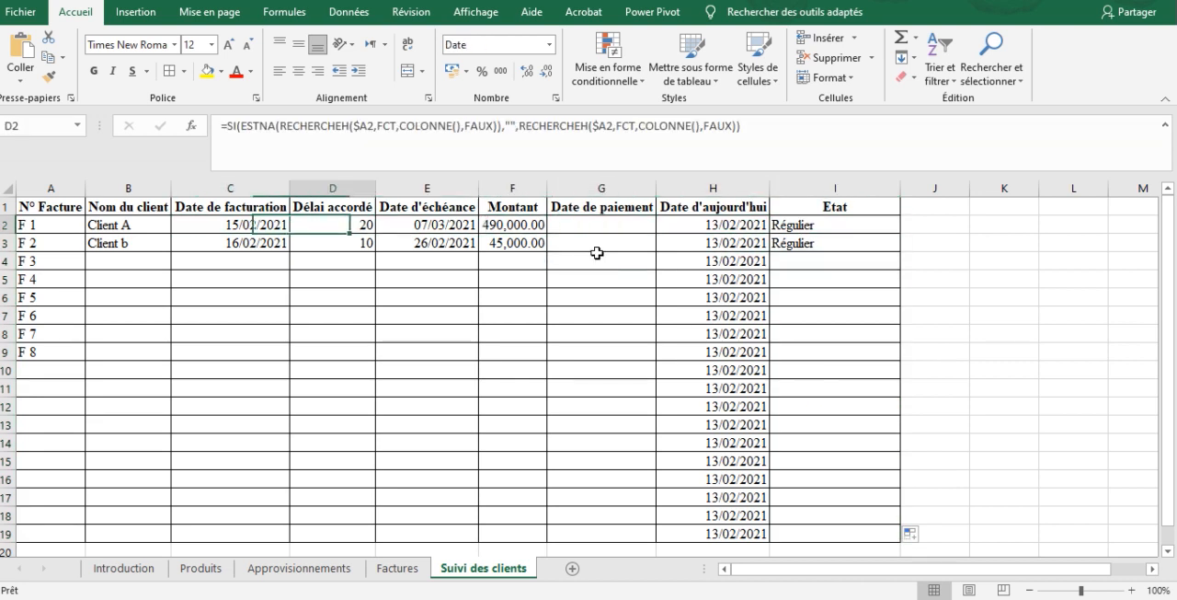
# Enter 20/02/2021 as the payment date of invoice F 1 in G2 and check its Etat
pyautogui.press('Right')
pyautogui.press('Right')
pyautogui.press('Right')
pyautogui.write('20/')
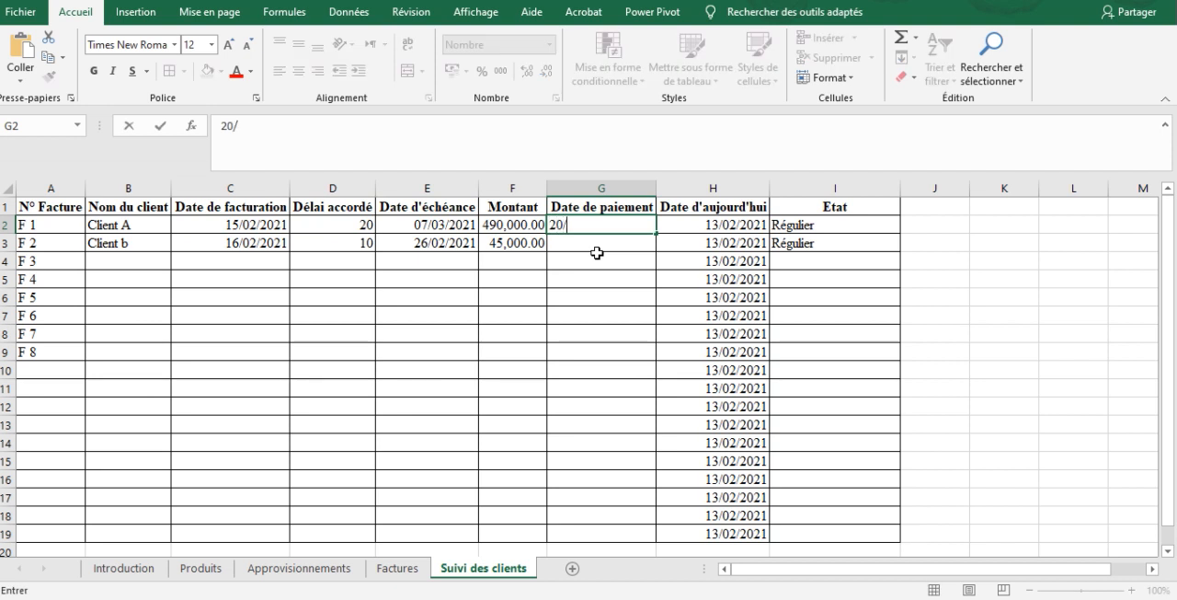
pyautogui.write('02/2021')
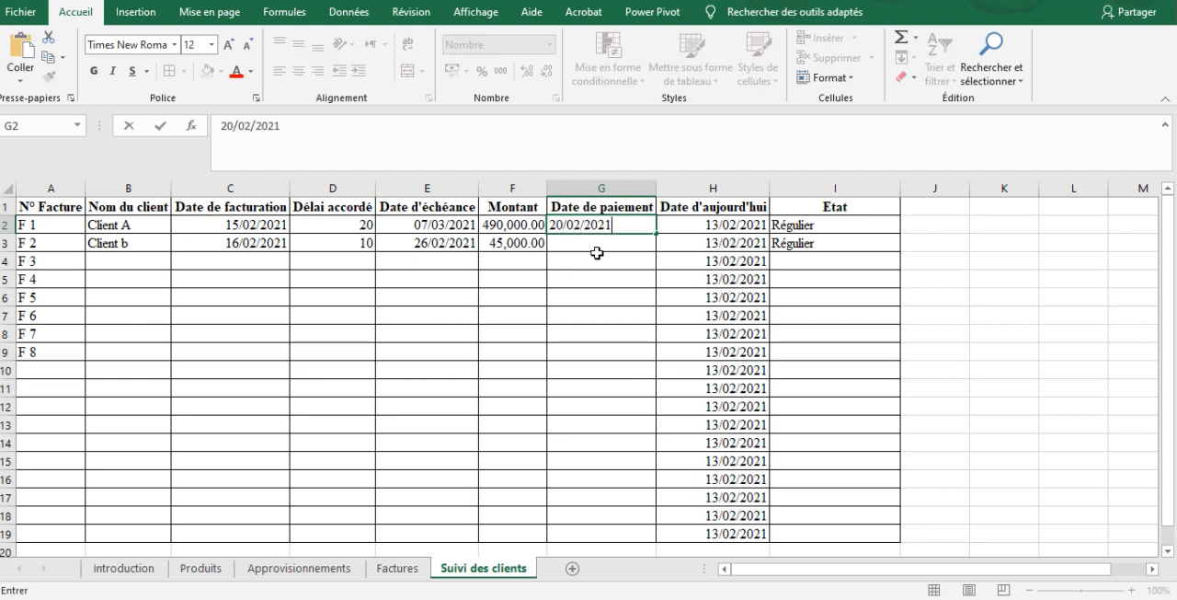
pyautogui.press('Return')
pyautogui.press('Up')
pyautogui.press('Right')
pyautogui.press('Right')
pyautogui.press('Left')
pyautogui.press('Left')
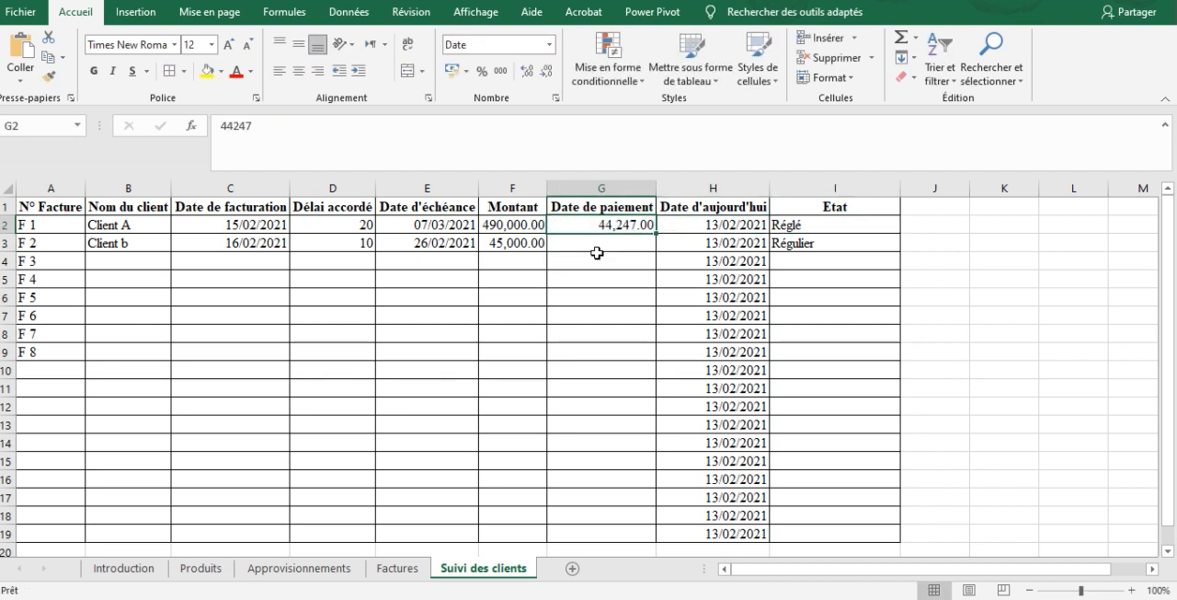
# Format the whole Date de paiement column as short date (Date courte)
pyautogui.click(611, 187)
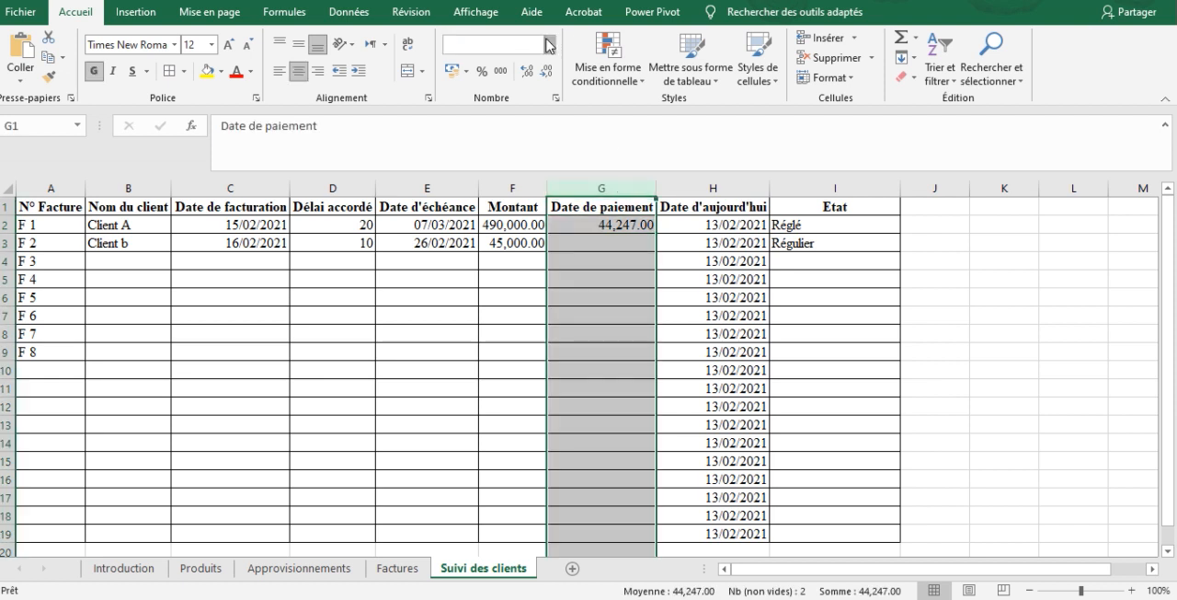
pyautogui.click(549, 44)
pyautogui.click(549, 235)
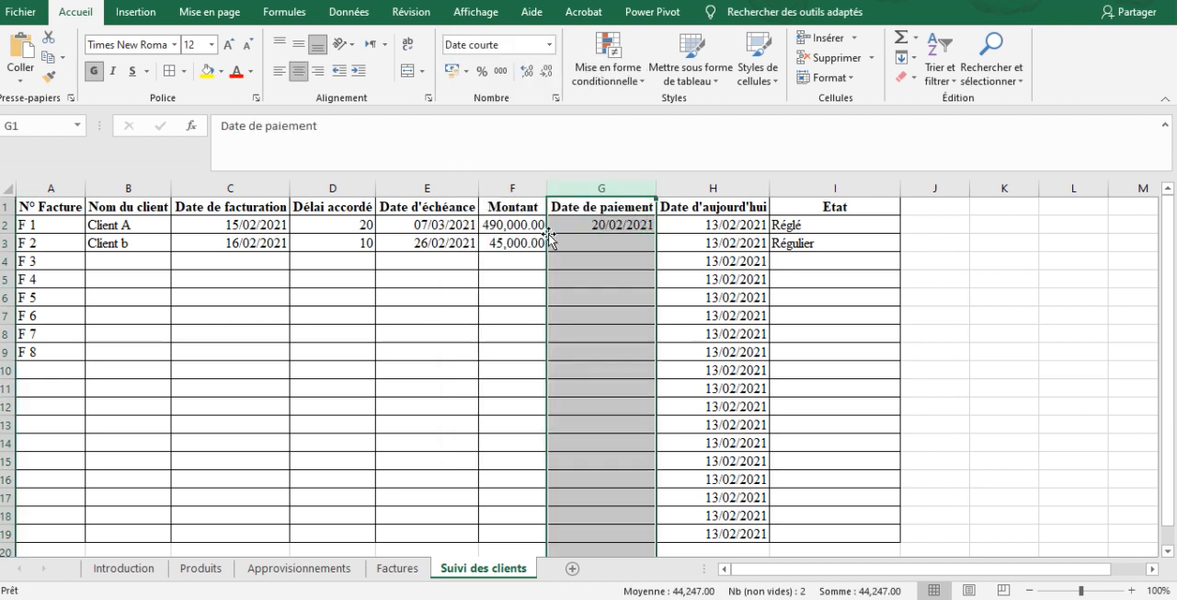
# Examine the payment date and Etat of invoice F 1, and the dates and payment term of invoice F 2
pyautogui.click(602, 222)
pyautogui.press('Right')
pyautogui.press('Right')
pyautogui.press('Down')
pyautogui.press('Left')
pyautogui.press('Right')
pyautogui.press('Left')
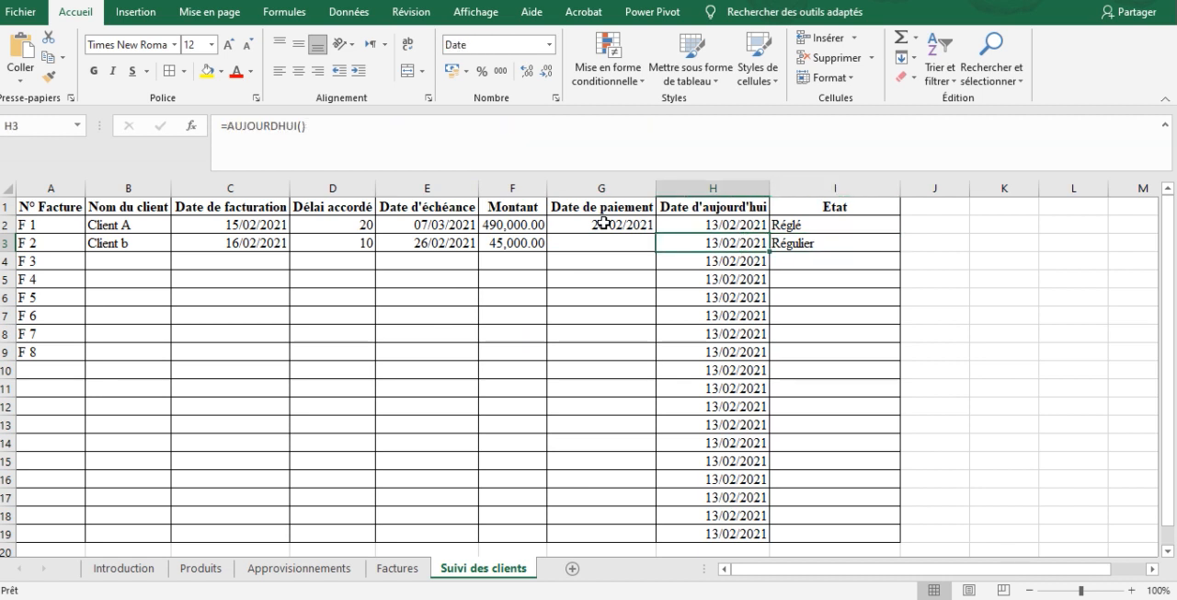
pyautogui.press('Left')
pyautogui.press('Left')
pyautogui.press('Left')
pyautogui.press('Left')
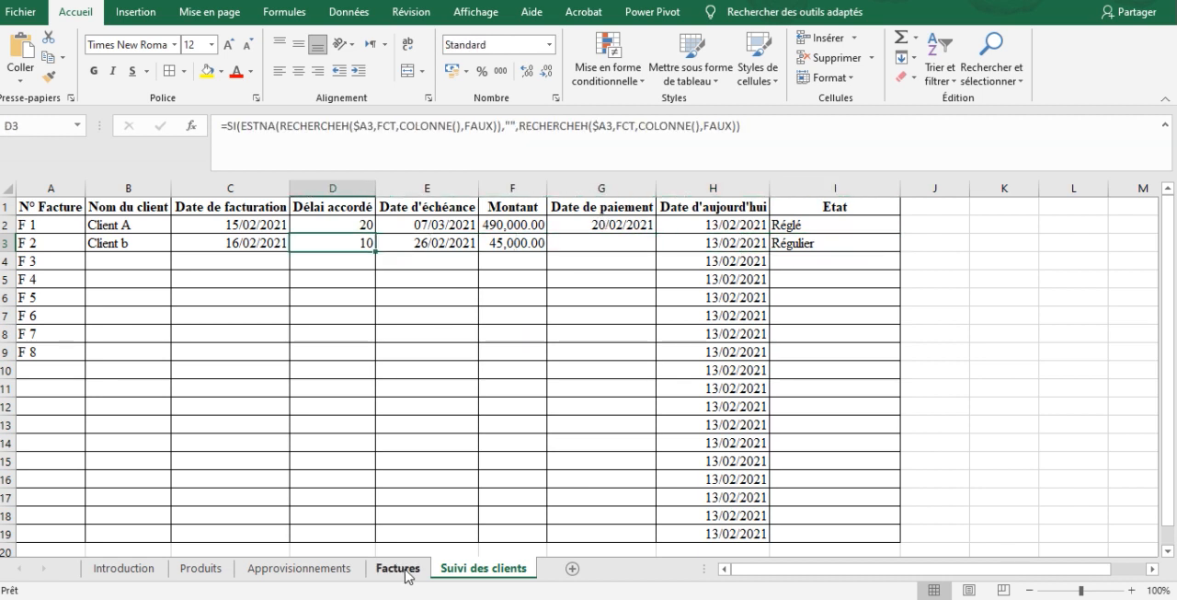
# On the Factures sheet, set invoice F 2's billing date in I3 to 12/02/2021 and its payment term in I4 to 1
pyautogui.click(399, 569)
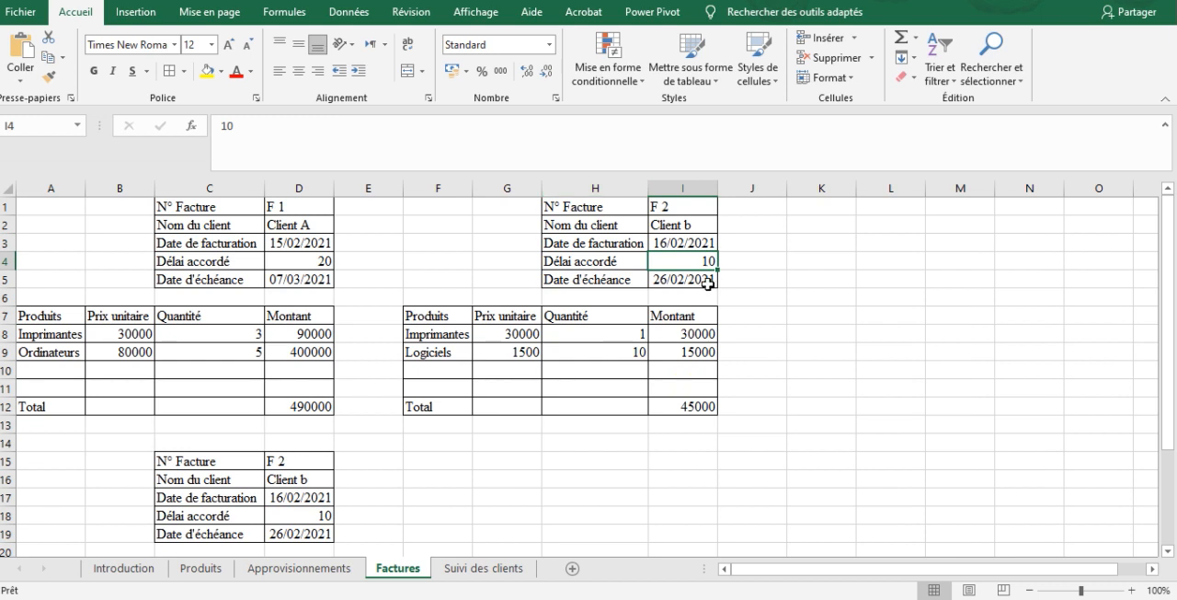
pyautogui.click(703, 251)
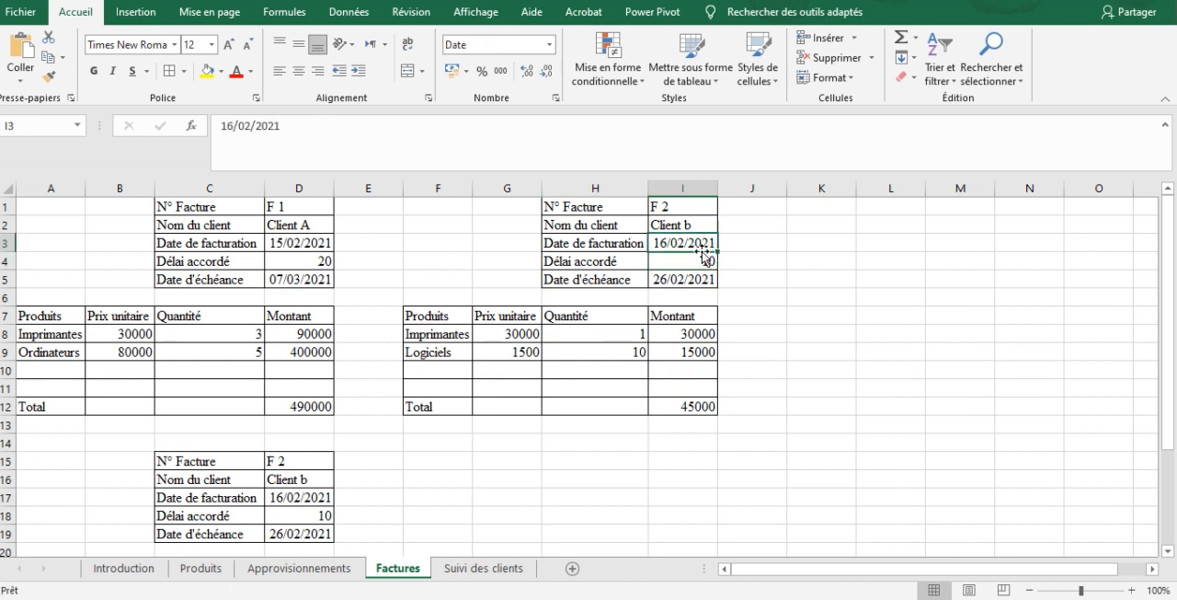
pyautogui.write('12/02/20')
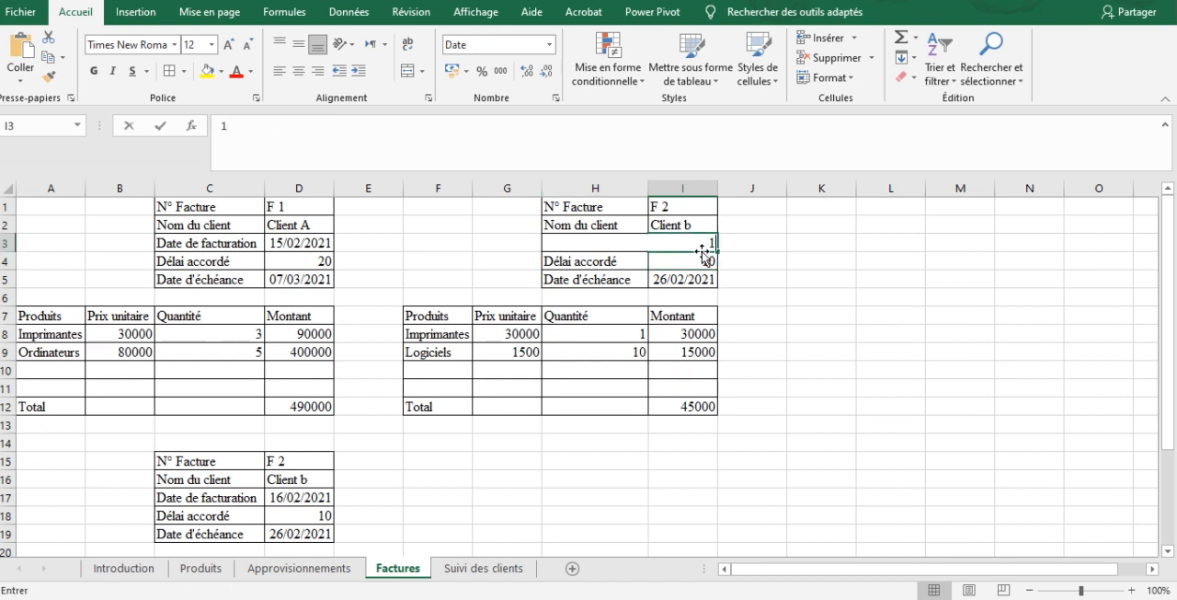
pyautogui.write('21')
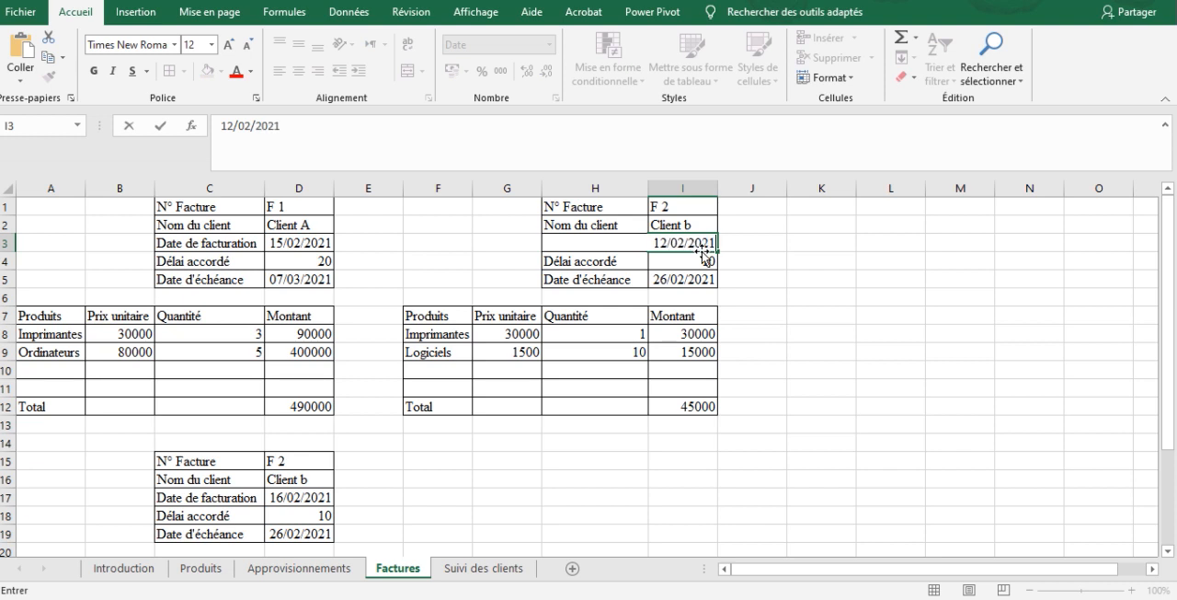
pyautogui.press('Return')
pyautogui.write('1')
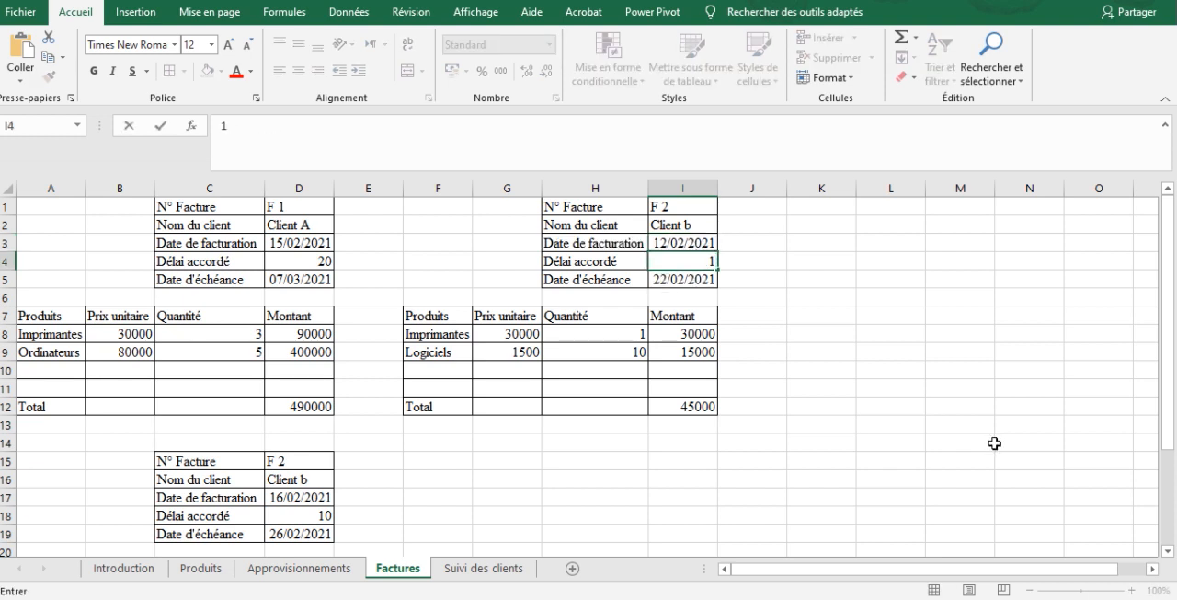
pyautogui.press('Return')
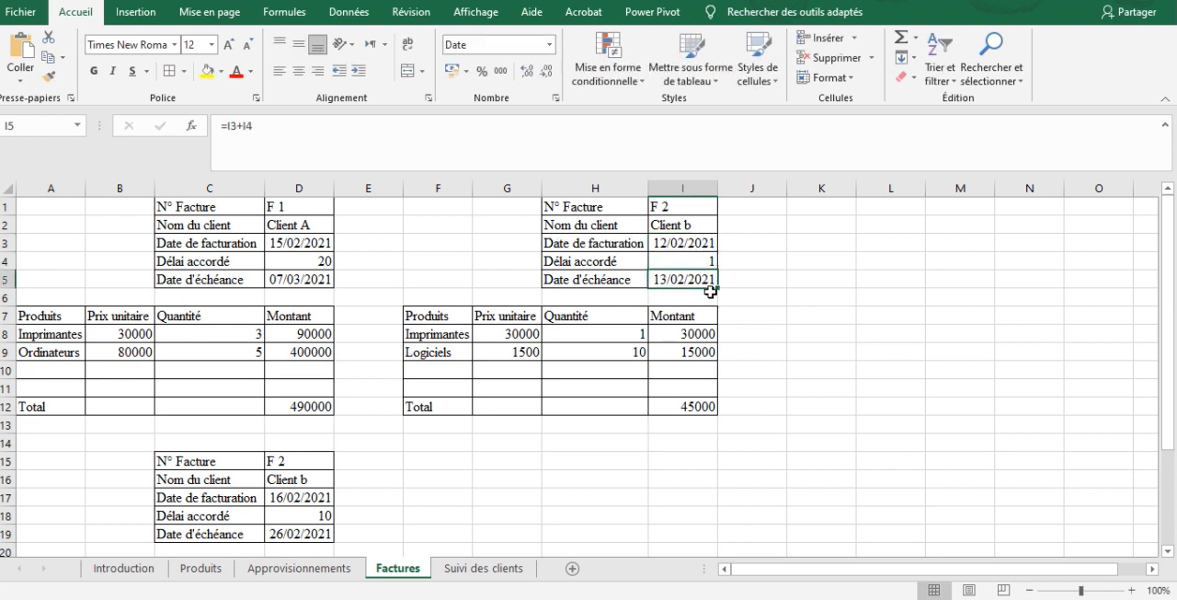
# Return to the Suivi des clients sheet and check the Etat of invoice F 2 against today's date
pyautogui.click(481, 568)
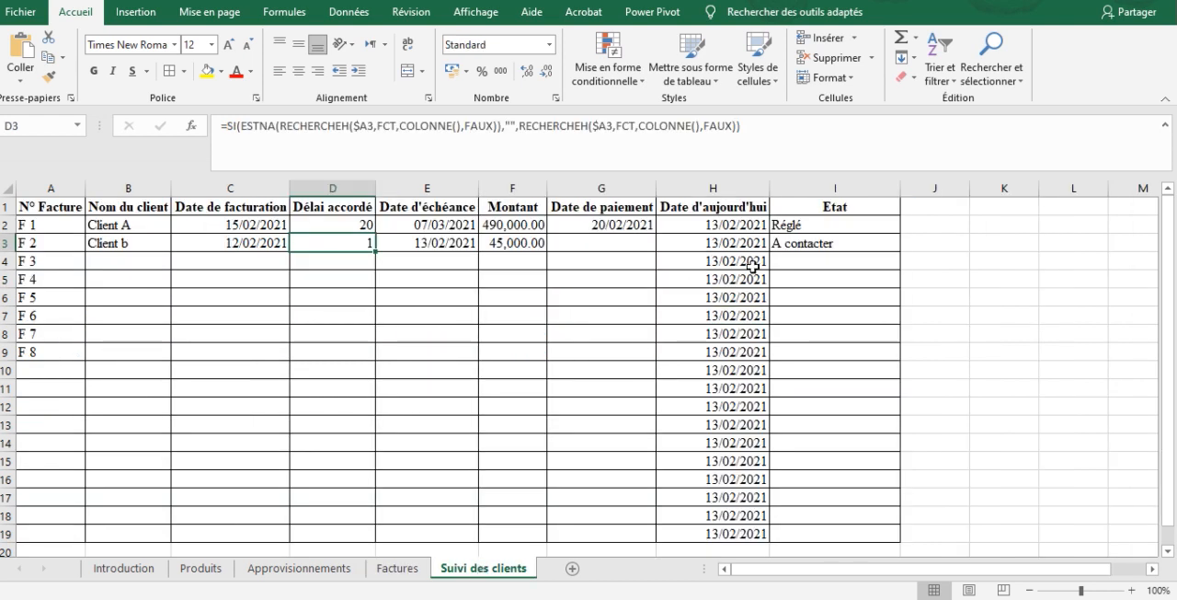
pyautogui.click(813, 241)
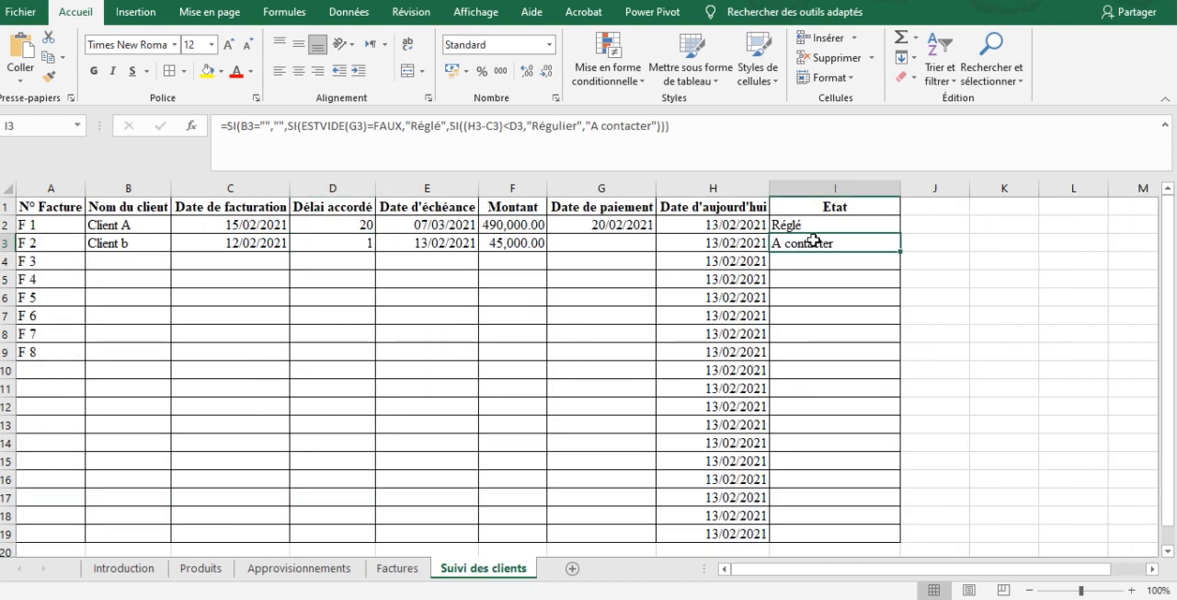
pyautogui.press('Left')
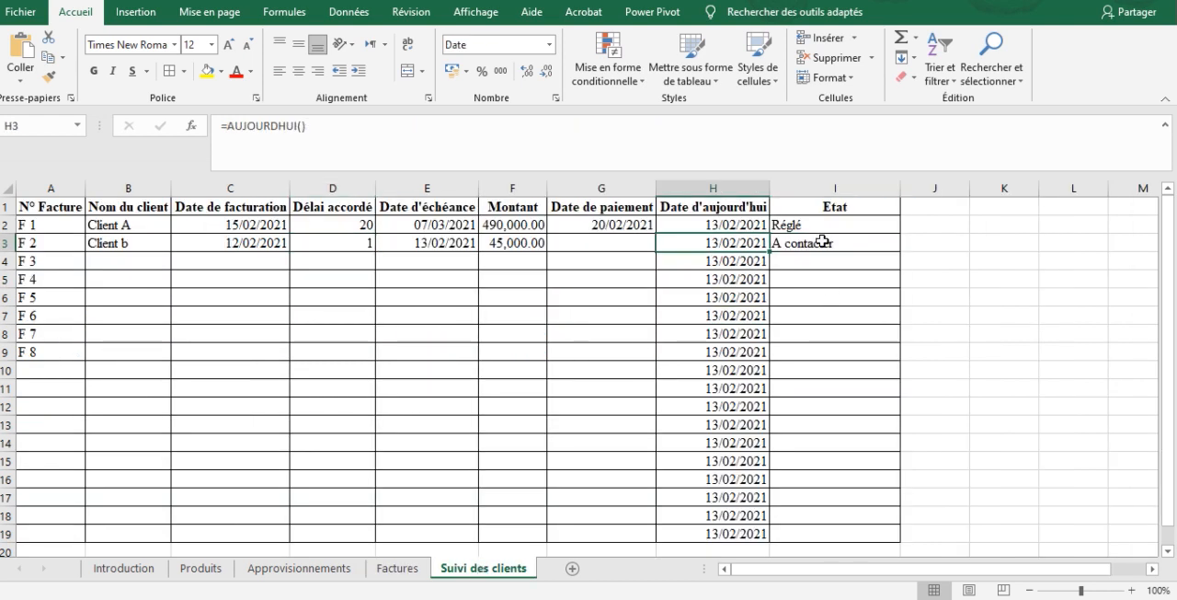
pyautogui.click(820, 242)
# Enter 25/02/2021 as the payment date of invoice F 2 in G3 and check its Etat
pyautogui.click(621, 246)
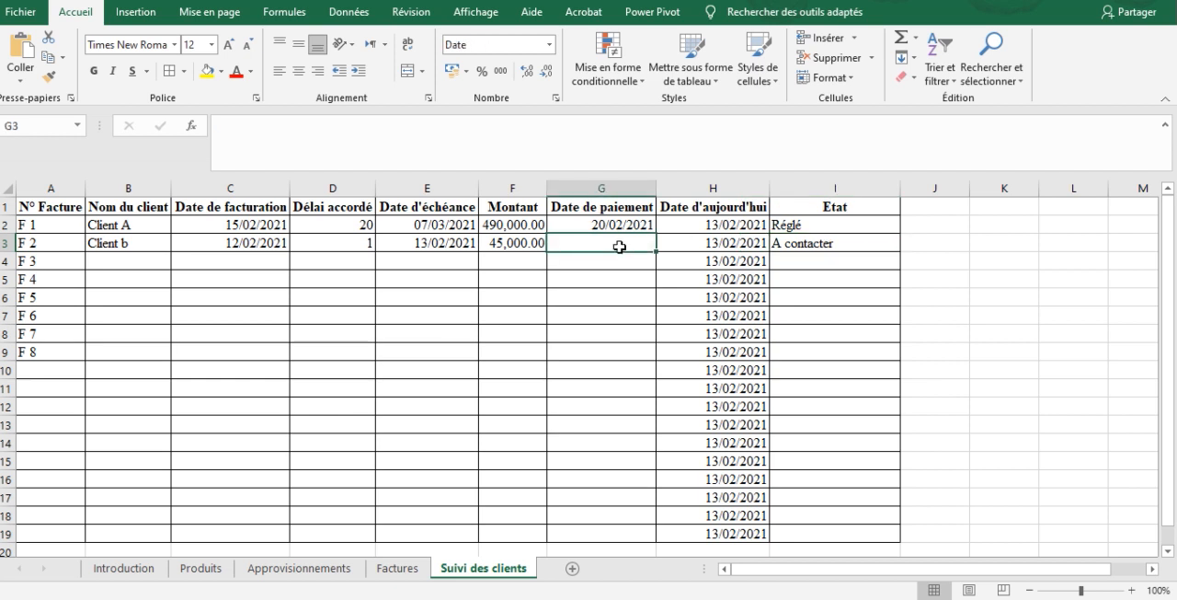
pyautogui.write('25/02/2021')
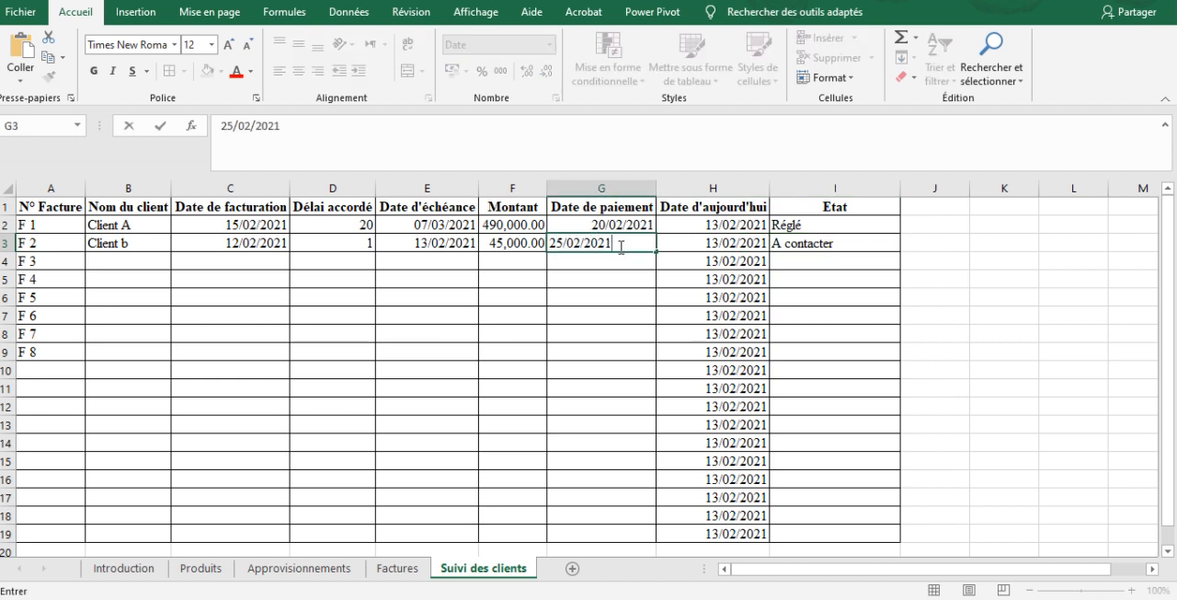
pyautogui.press('Return')
pyautogui.click(788, 278)
pyautogui.click(824, 245)
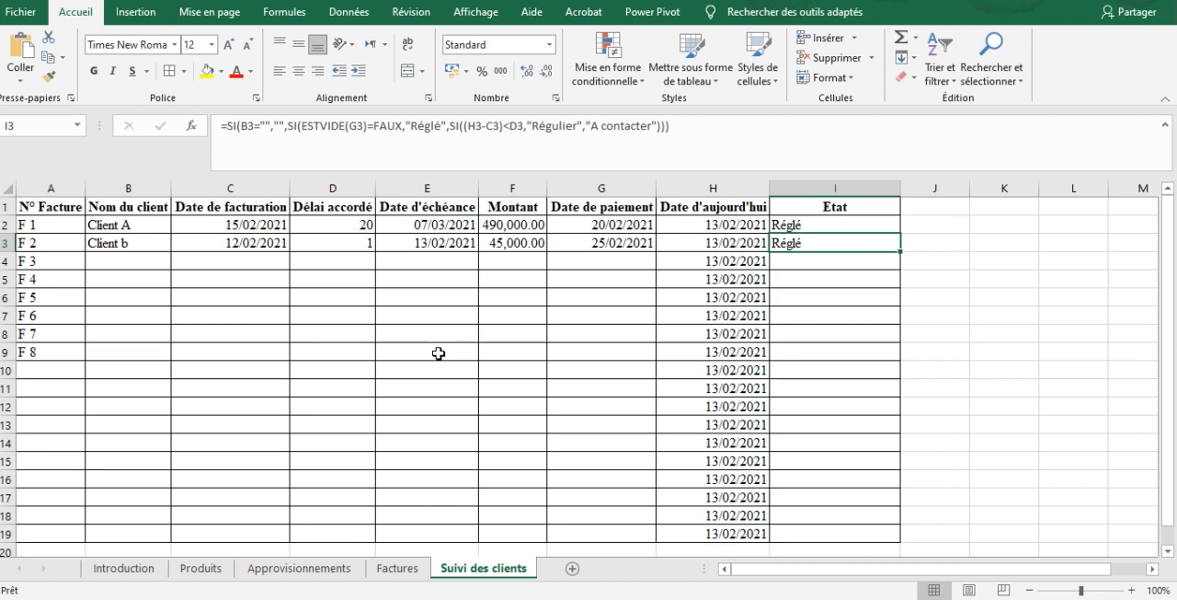
# On the Factures sheet, copy the invoice F 2 block F1:I12 and paste it at K1
pyautogui.click(399, 570)
pyautogui.click(572, 314)
pyautogui.moveTo(436, 208); pyautogui.dragTo(680, 405)
pyautogui.hotkey('ctrl', 'c')
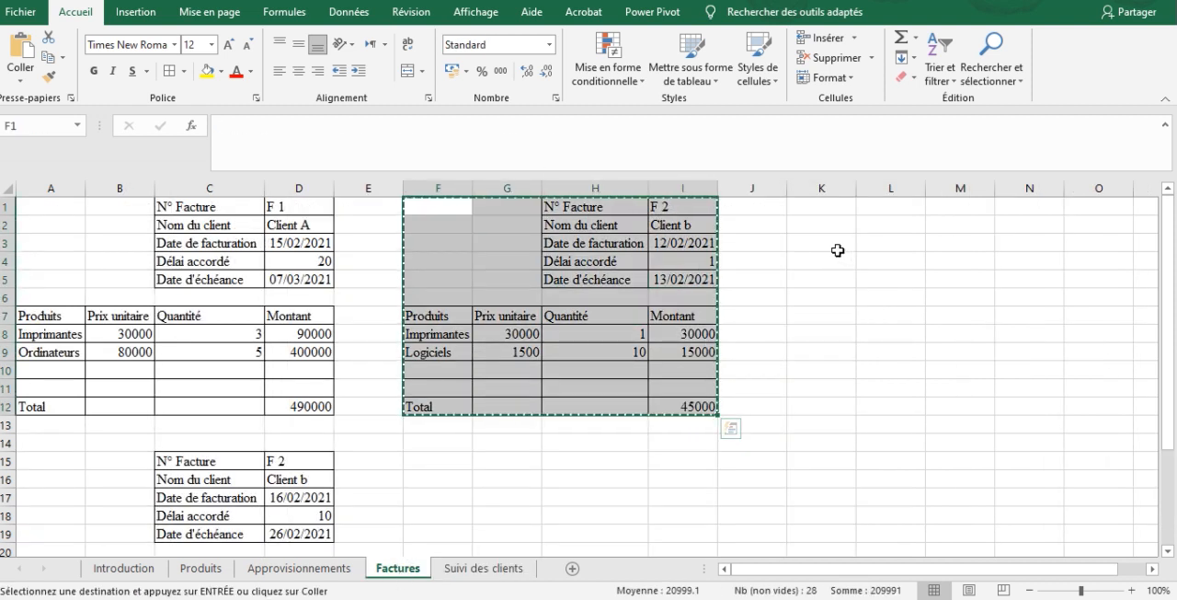
pyautogui.click(821, 206)
pyautogui.press('Return')
# Change the copied invoice's number in N1 to F 3 and its client name in N2 to Client C
pyautogui.moveTo(1025, 207); pyautogui.dragTo(1019, 216)
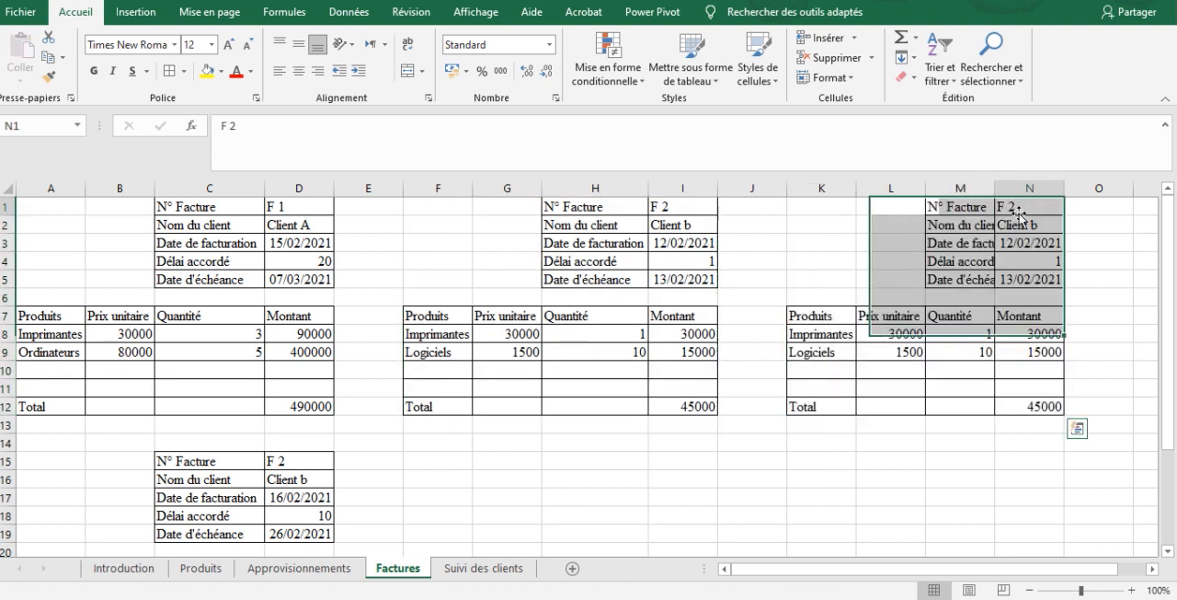
pyautogui.click(1019, 211)
pyautogui.click(694, 137)
pyautogui.write('3')
pyautogui.press('Return')
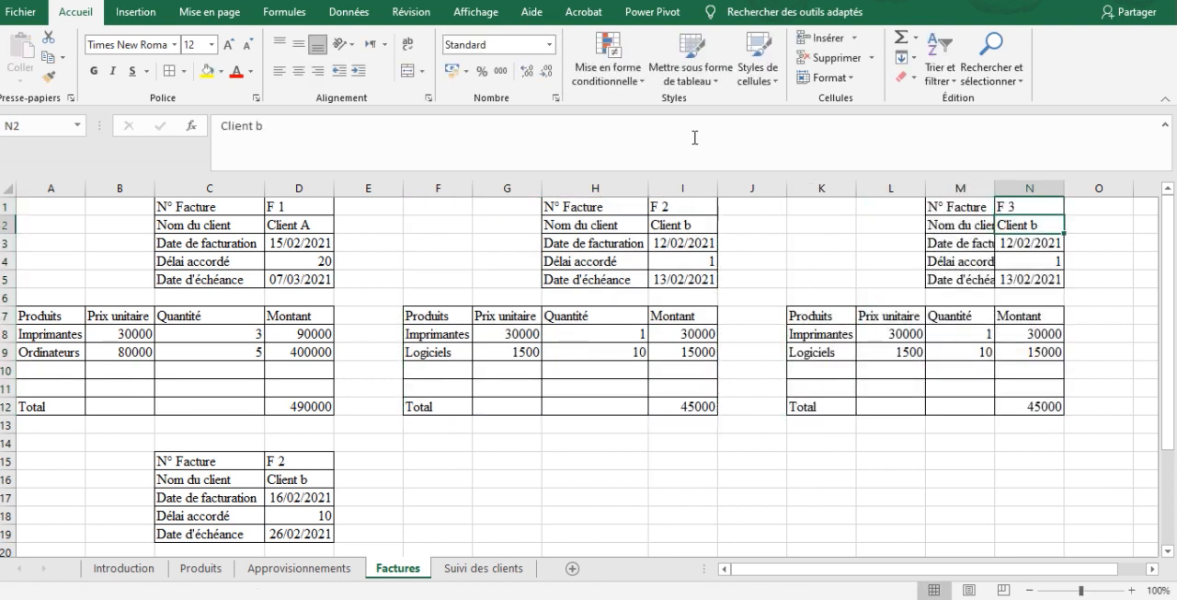
pyautogui.click(556, 121)
pyautogui.press('BackSpace')
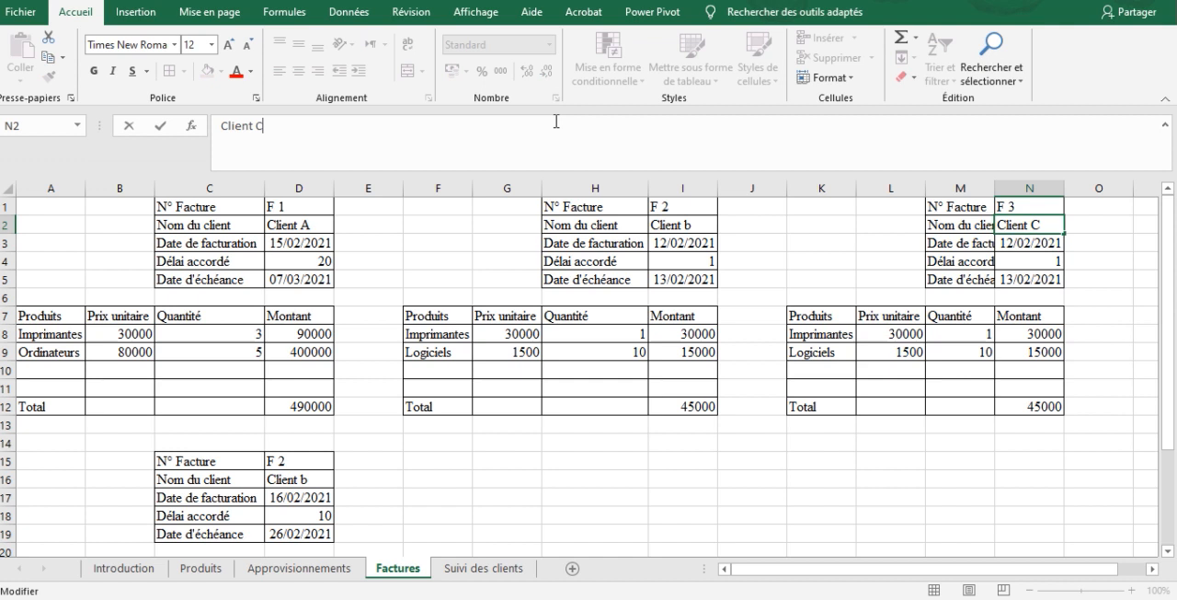
pyautogui.write('C')
pyautogui.press('Return')
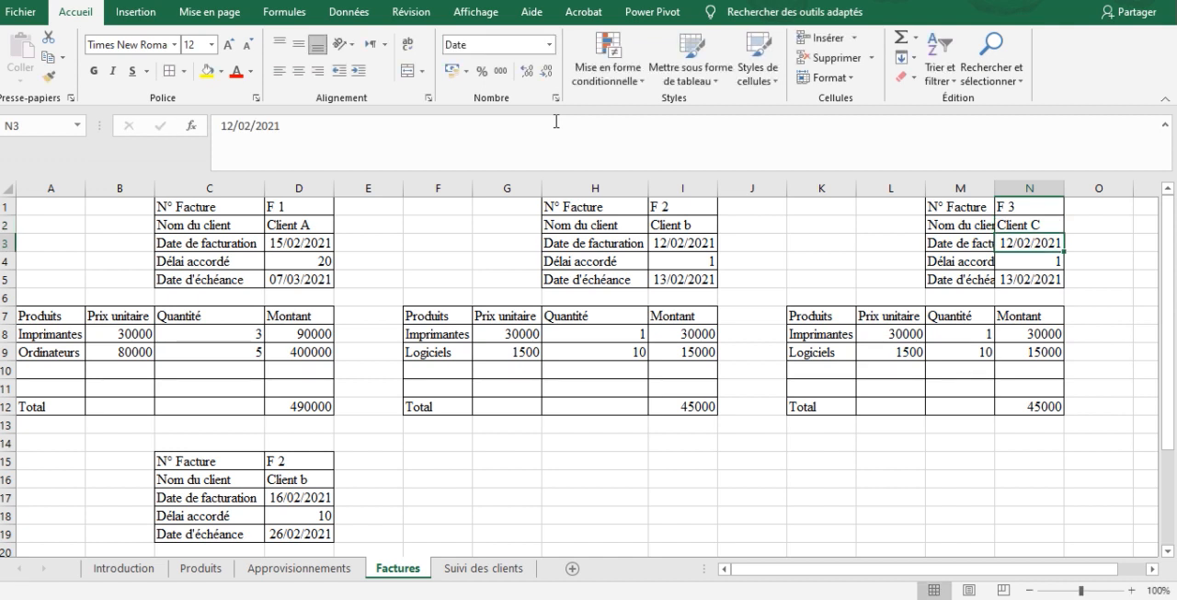
# Set invoice F 3's billing date in N3 to 10/02/2021 and its payment term in N4 to 10
pyautogui.press('BackSpace')
pyautogui.write('10/02/2021')
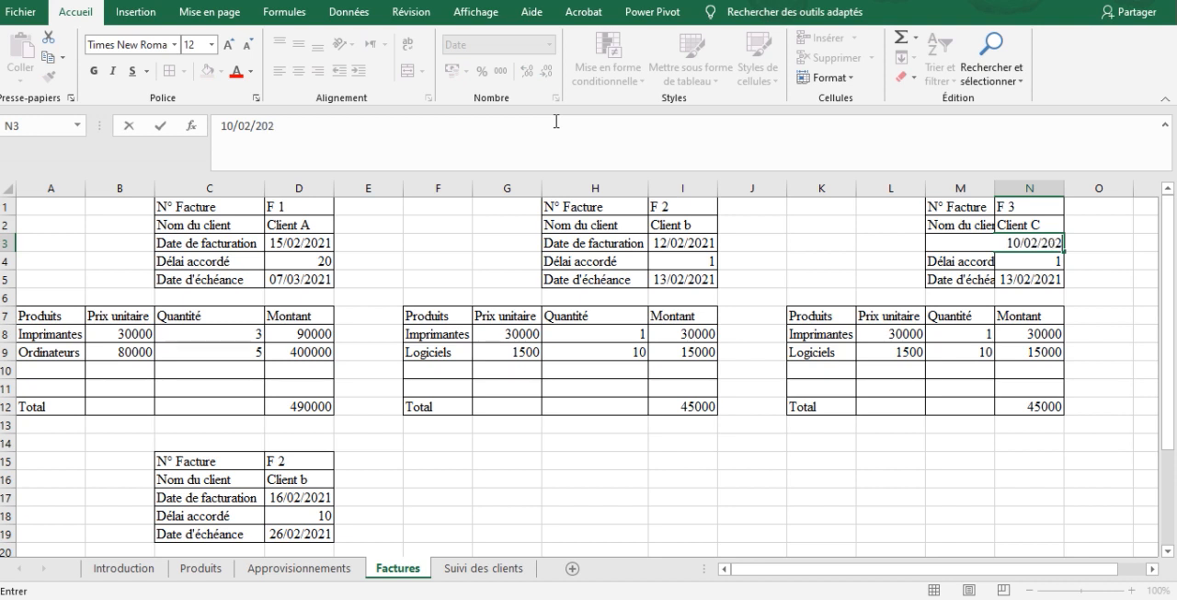
pyautogui.press('Return')
pyautogui.write('10')
pyautogui.press('Return')
# Copy the invoice F 3 block K1:N12 and paste it at A28, below the stacked invoice F 2
pyautogui.press('Right')
pyautogui.press('Down')
pyautogui.press('Down')
pyautogui.press('Down')
pyautogui.press('Down')
pyautogui.press('Down')
pyautogui.press('Down')
pyautogui.press('Down')
pyautogui.press('Down')
pyautogui.press('Down')
pyautogui.press('Down')
pyautogui.press('Up')
pyautogui.press('Up')
pyautogui.press('Up')
pyautogui.press('Up')
pyautogui.press('Up')
pyautogui.press('Up')
pyautogui.press('Up')
pyautogui.press('Up')
pyautogui.press('Up')
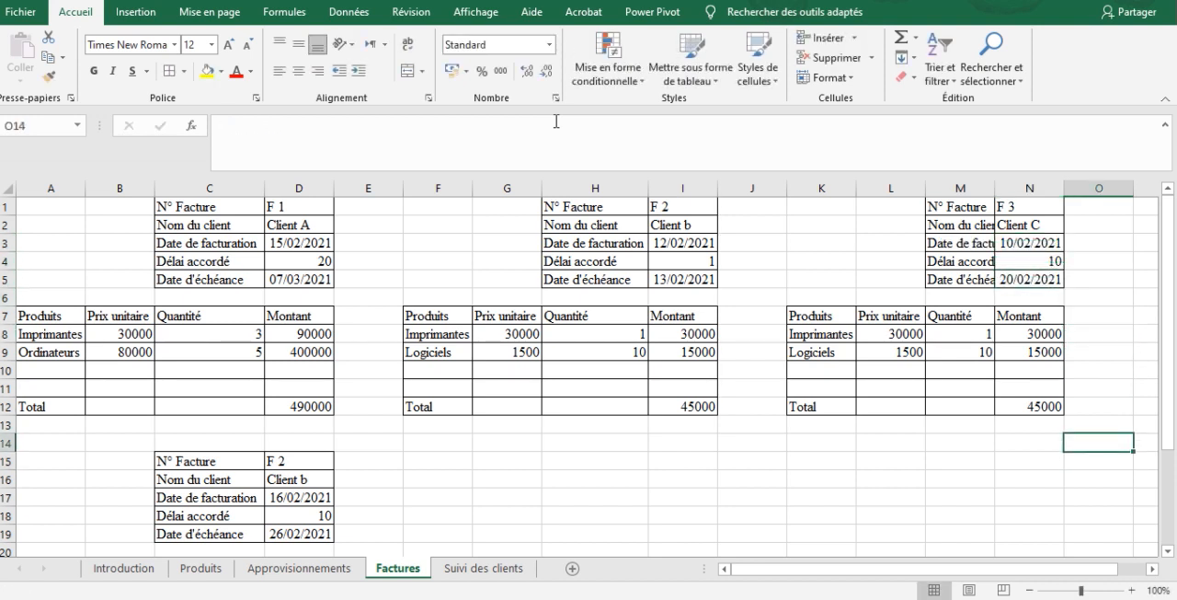
pyautogui.press('Up')
pyautogui.press('Up')
pyautogui.press('Up')
pyautogui.press('Up')
pyautogui.press('Up')
pyautogui.press('Up')
pyautogui.press('Up')
pyautogui.press('Left')
pyautogui.press('Left')
pyautogui.press('Left')
pyautogui.press('Left')
pyautogui.hotkey('shift', 'Right')
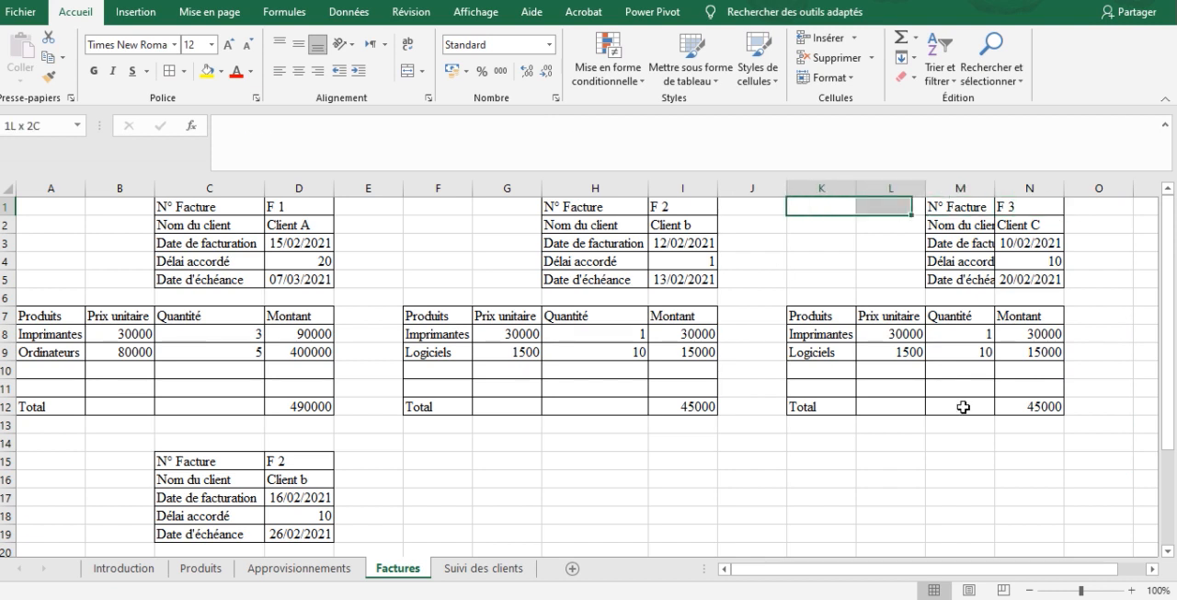
pyautogui.hotkey('shift', 'Right')
pyautogui.hotkey('shift', 'Down')
pyautogui.hotkey('shift', 'Down')
pyautogui.hotkey('shift', 'Down')
pyautogui.hotkey('shift', 'Down')
pyautogui.hotkey('shift', 'Down')
pyautogui.hotkey('shift', 'Down')
pyautogui.hotkey('shift', 'Right')
pyautogui.hotkey('shift', 'Down')
pyautogui.hotkey('shift', 'Down')
pyautogui.hotkey('shift', 'Down')
pyautogui.hotkey('shift', 'Down')
pyautogui.hotkey('shift', 'Down')
pyautogui.hotkey('ctrl', 'c')
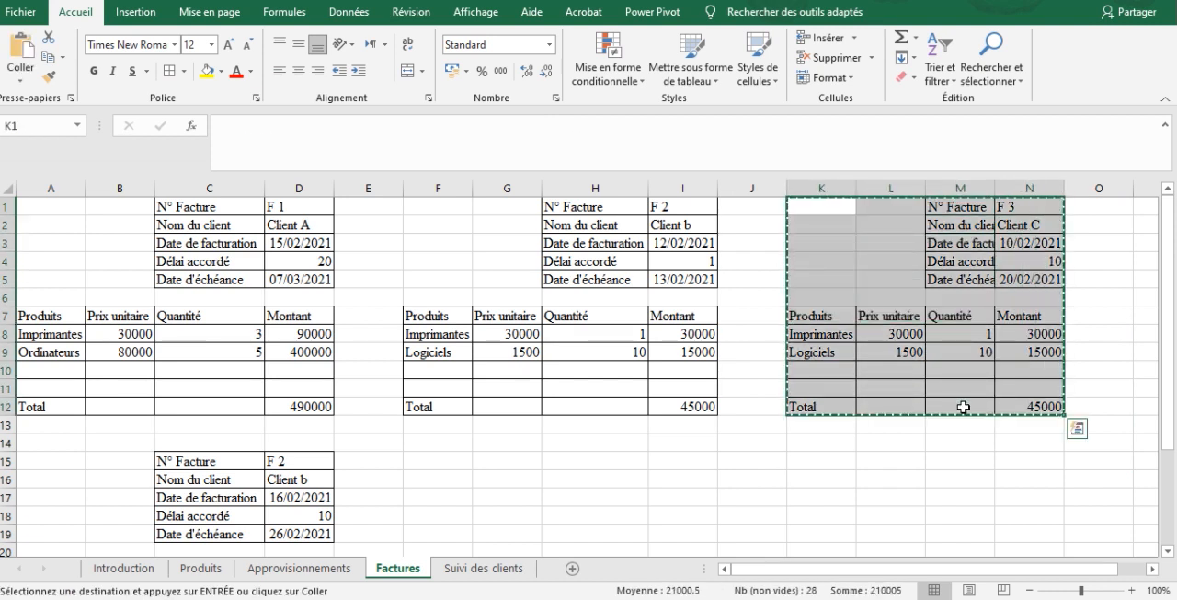
pyautogui.scroll(-2, 1168, 334)
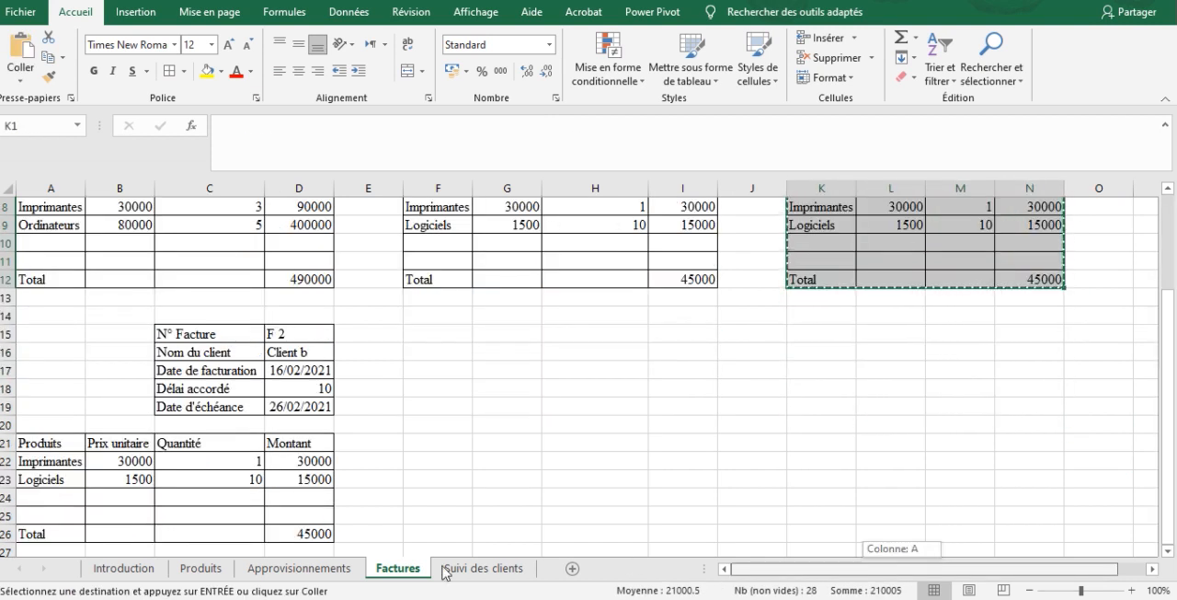
pyautogui.click(91, 501)
pyautogui.press('Down')
pyautogui.press('Down')
pyautogui.press('Down')
pyautogui.press('Down')
pyautogui.press('Down')
pyautogui.press('Down')
pyautogui.press('Left')
pyautogui.press('Up')
pyautogui.press('Up')
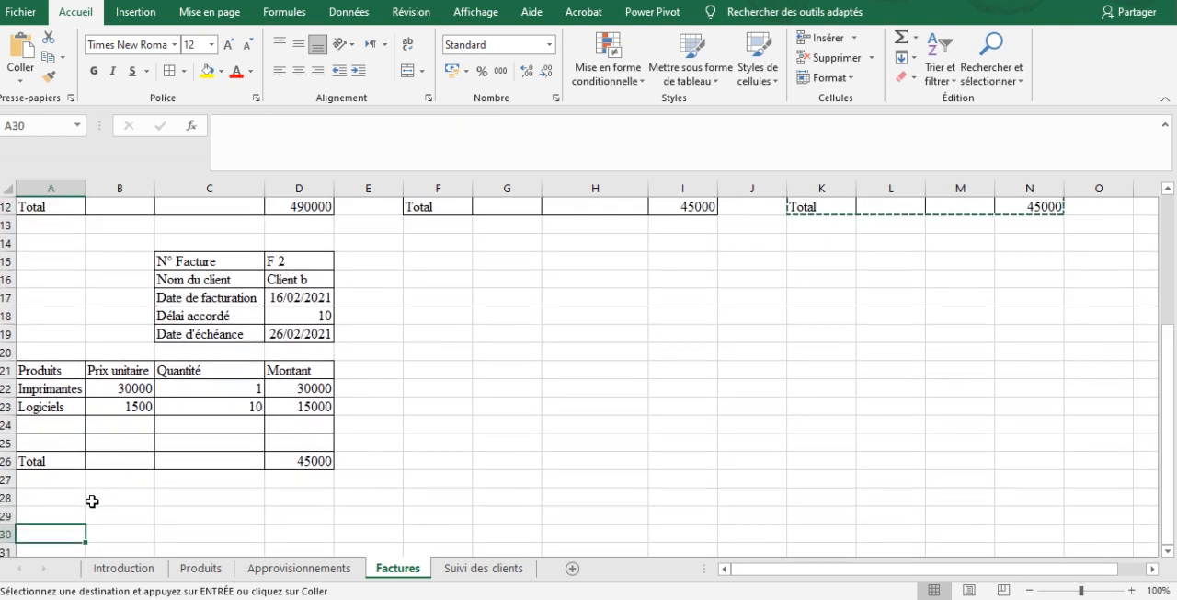
pyautogui.press('Return')
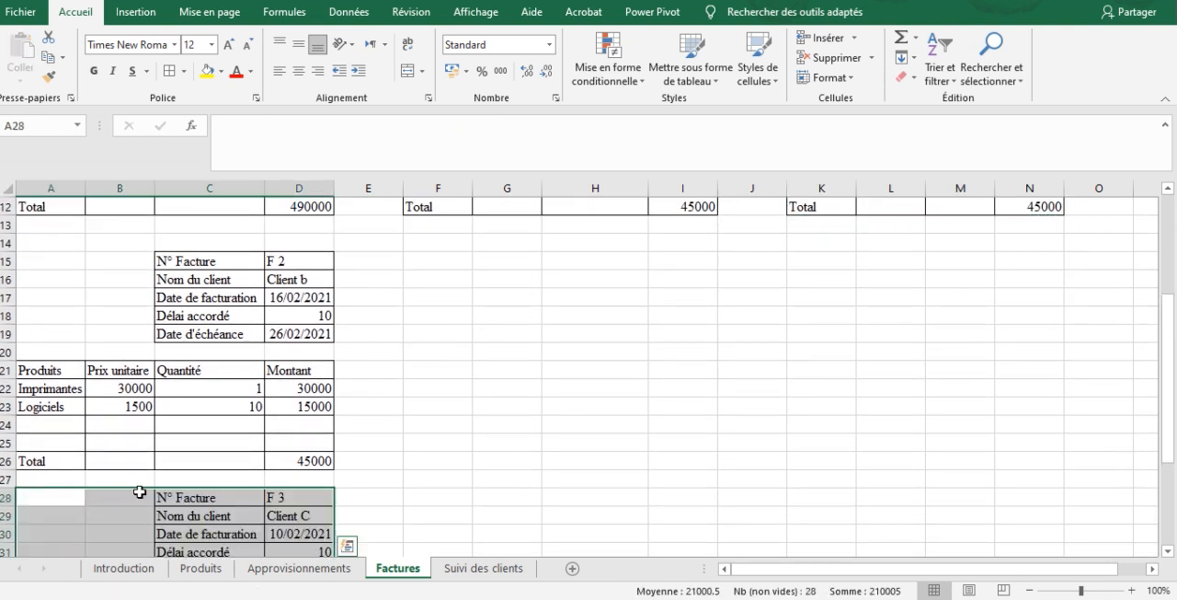
# On the Suivi des clients sheet, check the details, payment date and Etat of invoice F 3 in row 4
pyautogui.click(509, 570)
pyautogui.click(34, 267)
pyautogui.press('Right')
pyautogui.press('Right')
pyautogui.press('Right')
pyautogui.press('Right')
pyautogui.press('Right')
pyautogui.press('Right')
pyautogui.press('Right')
pyautogui.press('Right')
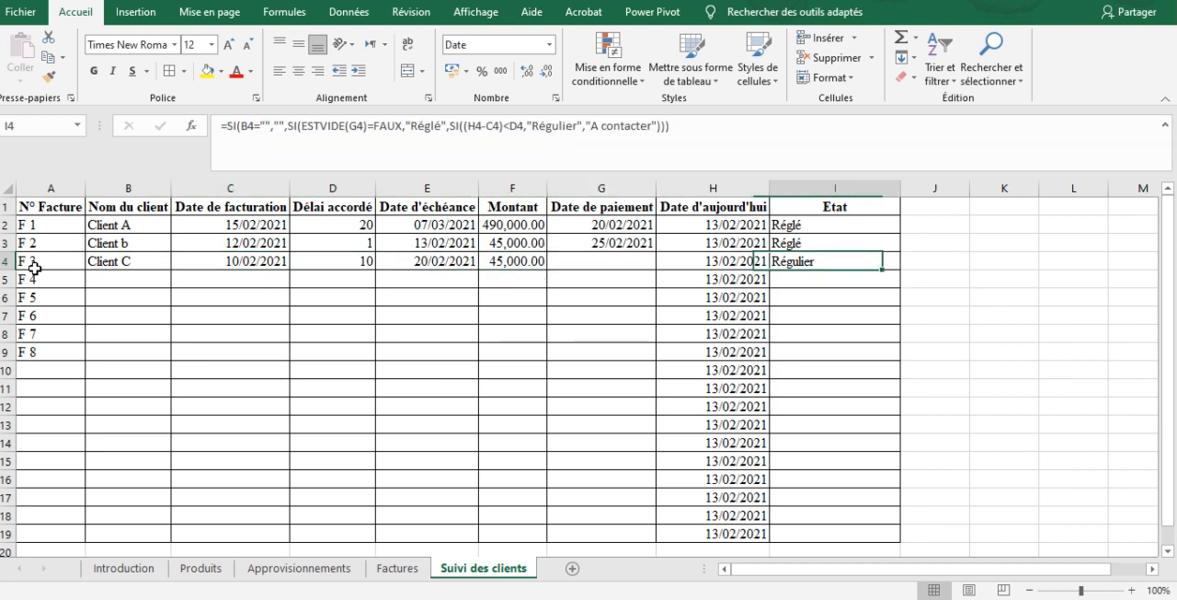
pyautogui.press('Left')
pyautogui.press('Left')
pyautogui.press('Left')
pyautogui.press('Right')
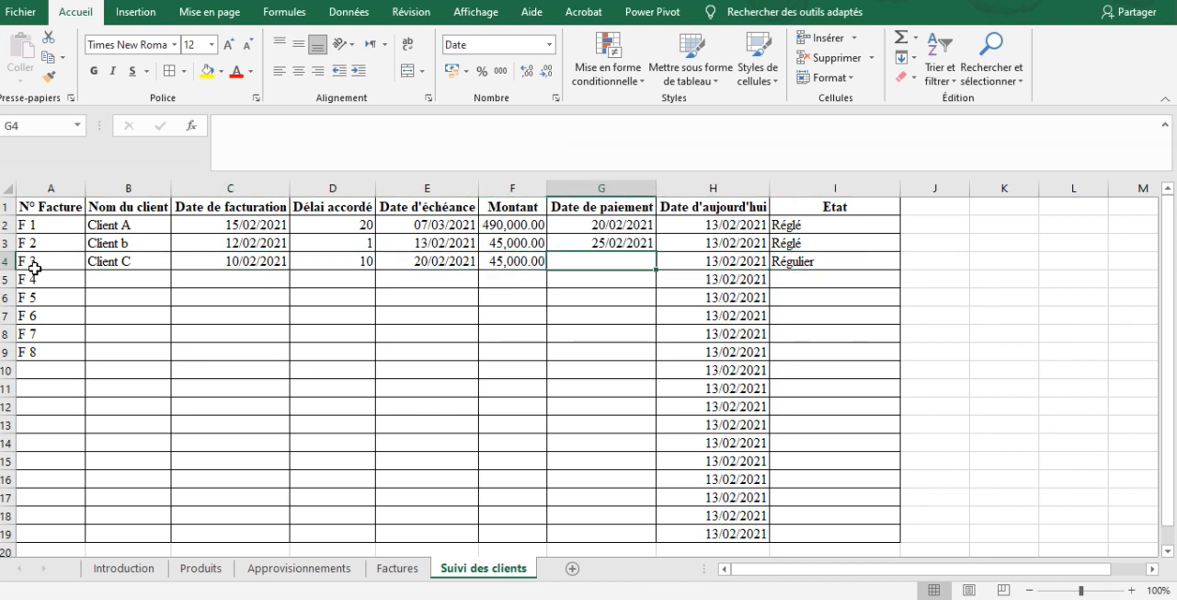
# On the Factures sheet, set invoice F 3's payment term in N4 to 3 and check its Etat on the Suivi des clients sheet
pyautogui.click(398, 571)
pyautogui.press('Up')
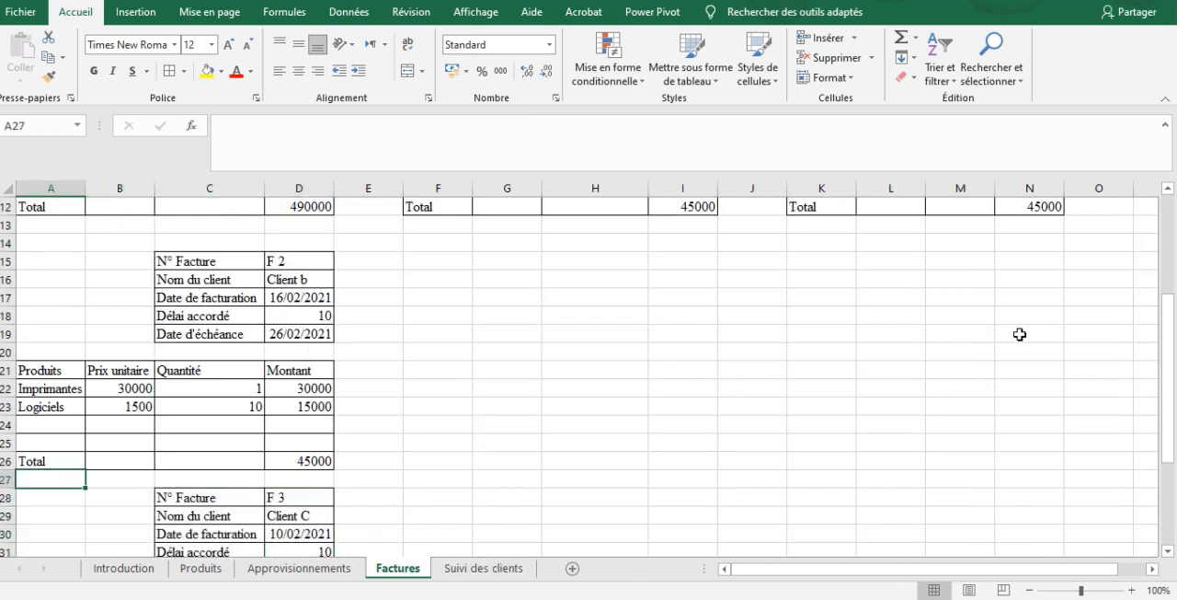
pyautogui.scroll(4, 1168, 350)
pyautogui.click(1038, 262)
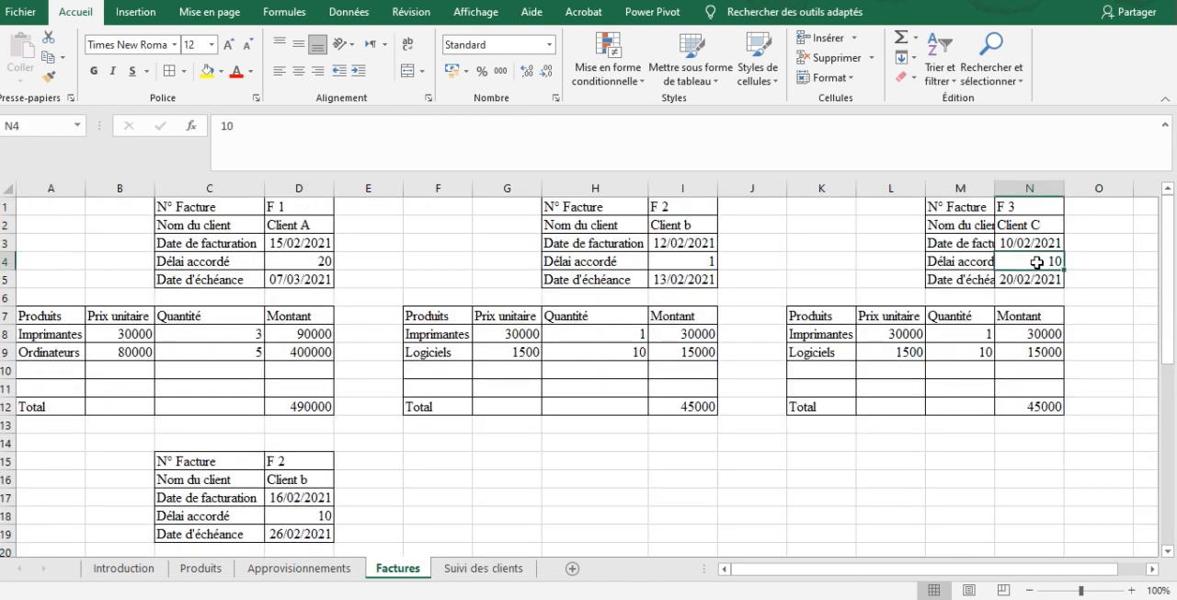
pyautogui.write('1')
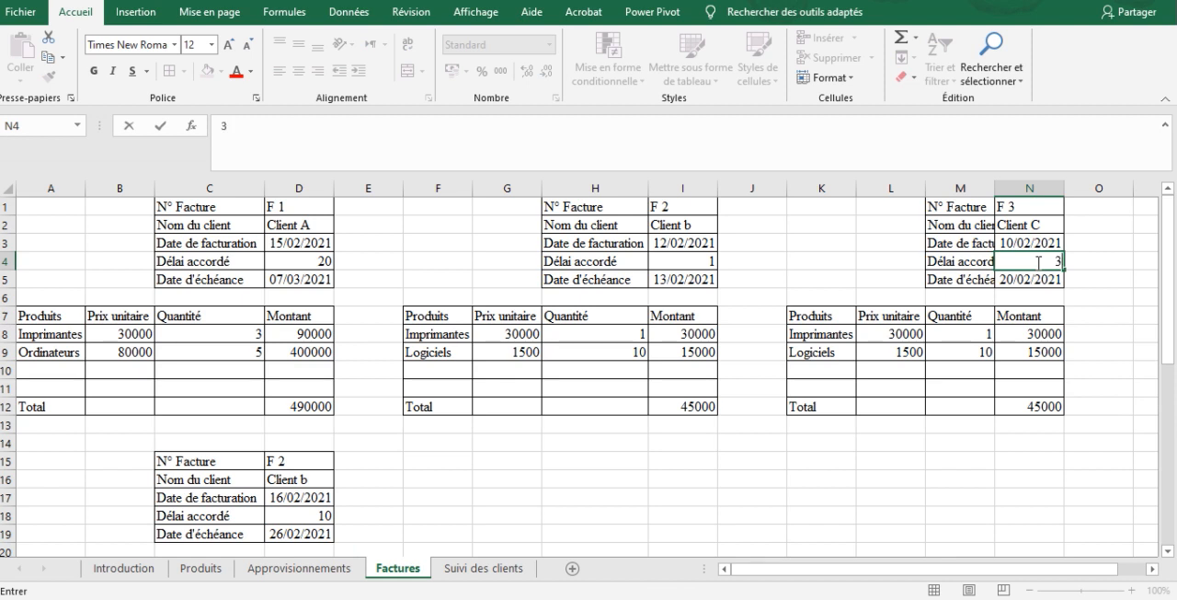
pyautogui.press('Return')
pyautogui.click(457, 570)
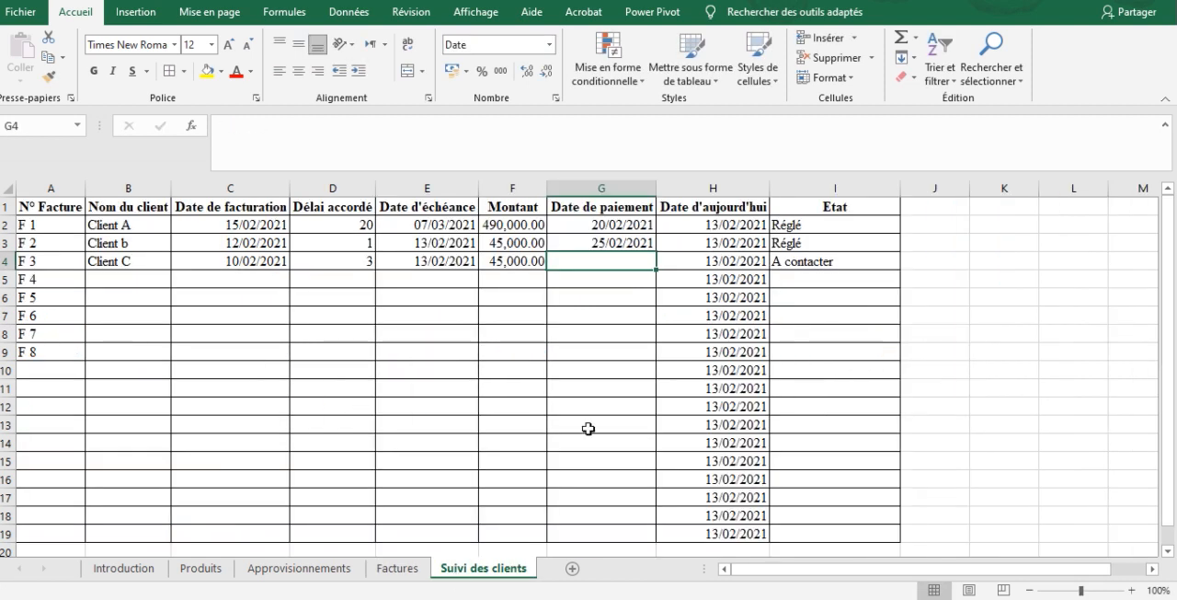
pyautogui.click(796, 279)
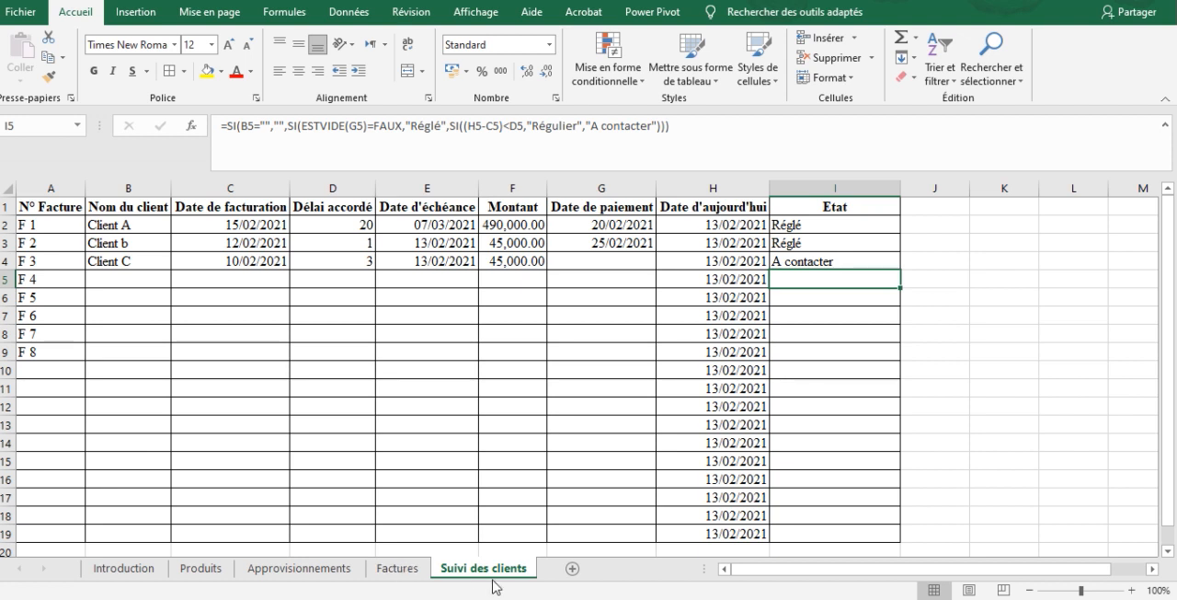
# Review the Approvisionnements sheet, the Approvisionnements formulas and Ventes column on the Produits sheet, and the Suivi des clients sheet
pyautogui.click(402, 569)
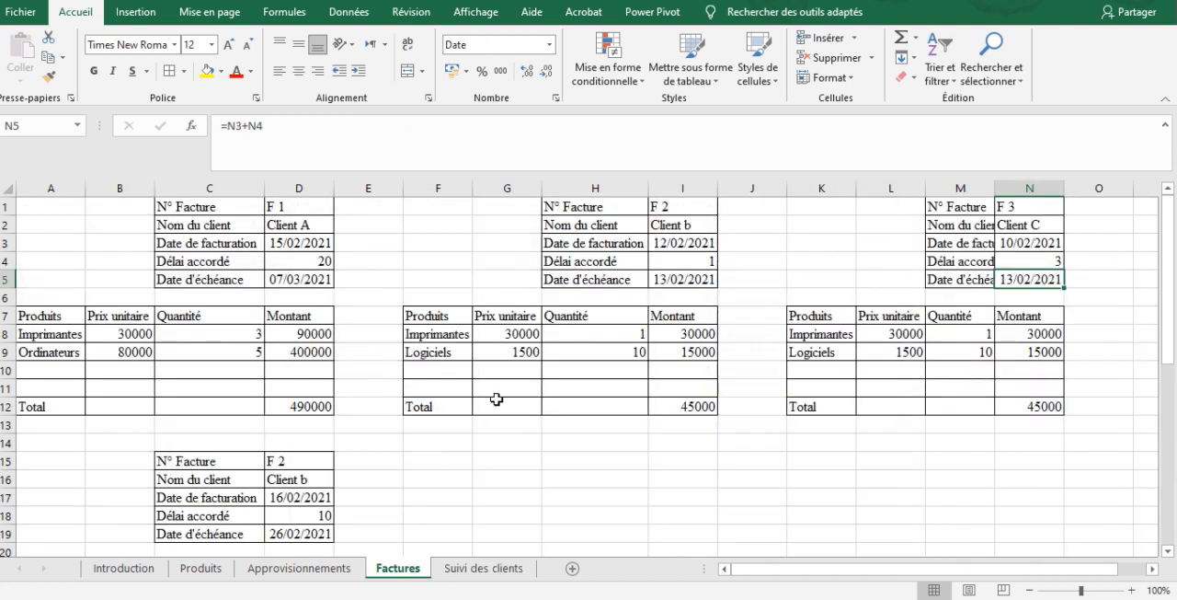
pyautogui.click(489, 390)
pyautogui.click(302, 569)
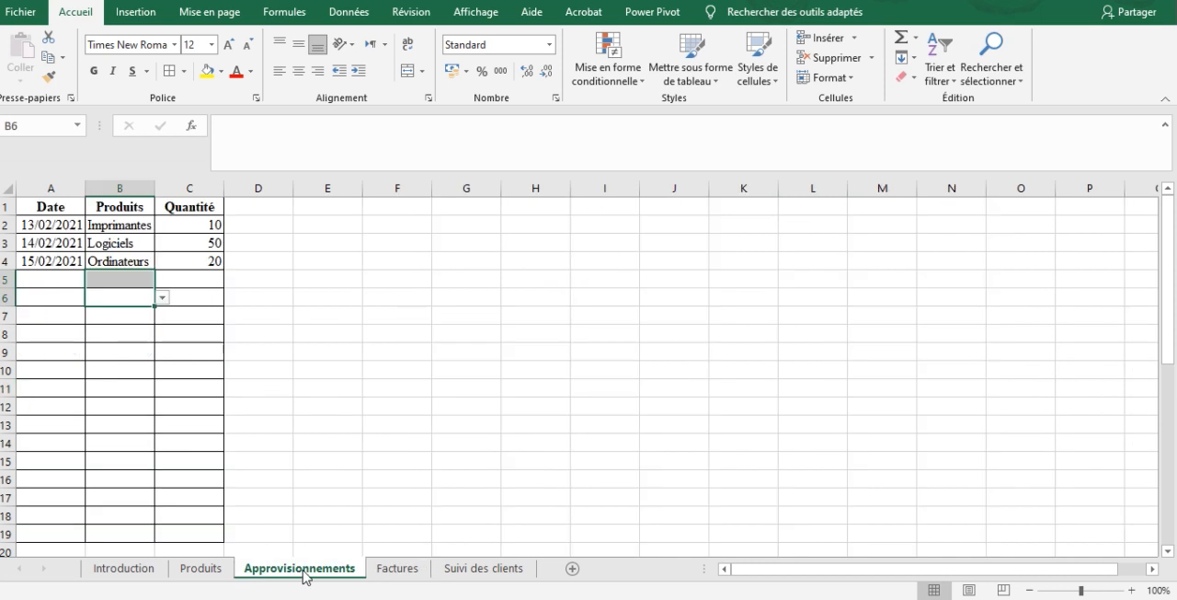
pyautogui.click(180, 569)
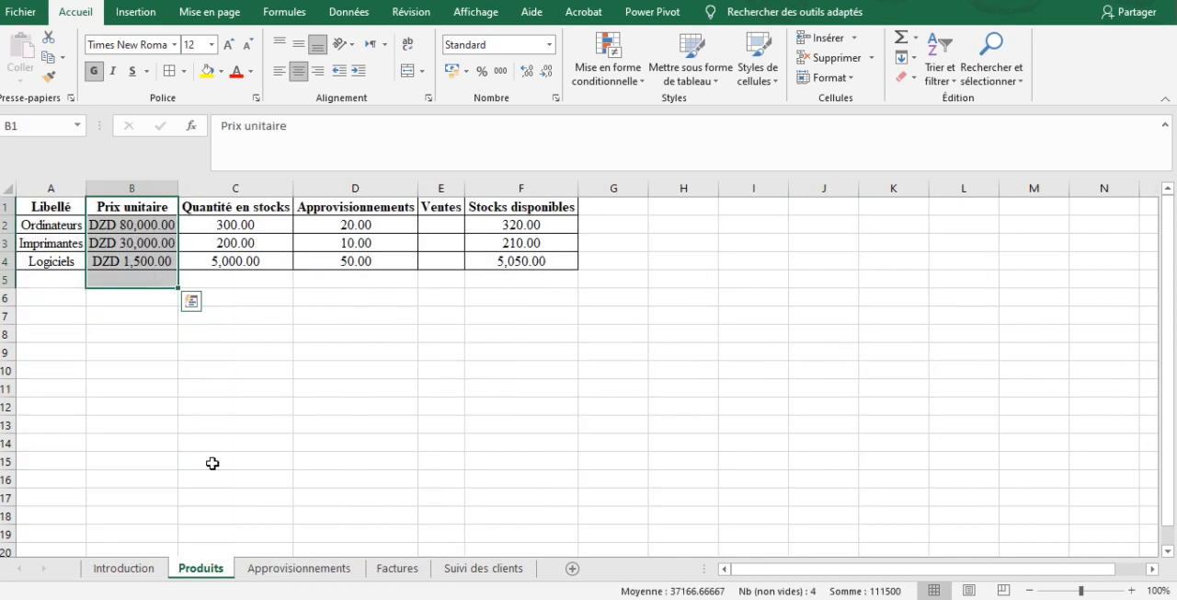
pyautogui.click(328, 249)
pyautogui.press('Up')
pyautogui.press('Up')
pyautogui.press('Left')
pyautogui.press('Down')
pyautogui.press('Down')
pyautogui.press('Down')
pyautogui.press('Right')
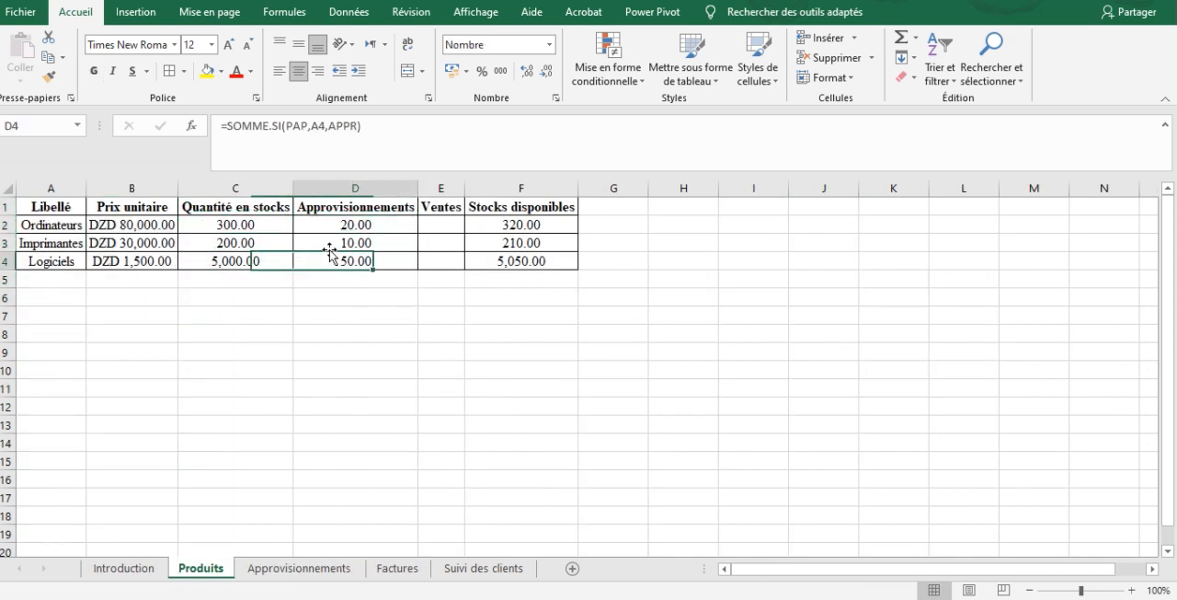
pyautogui.press('Right')
pyautogui.click(477, 570)
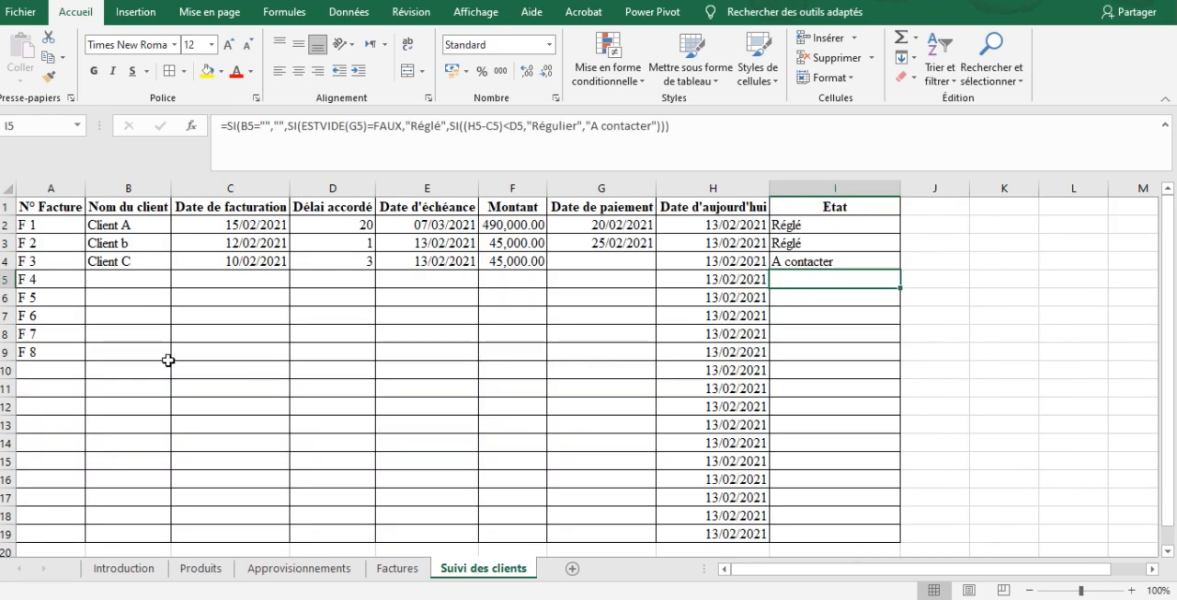
# On the Factures sheet, examine the products in column A, unit prices in column B and quantities in column C
pyautogui.click(403, 568)
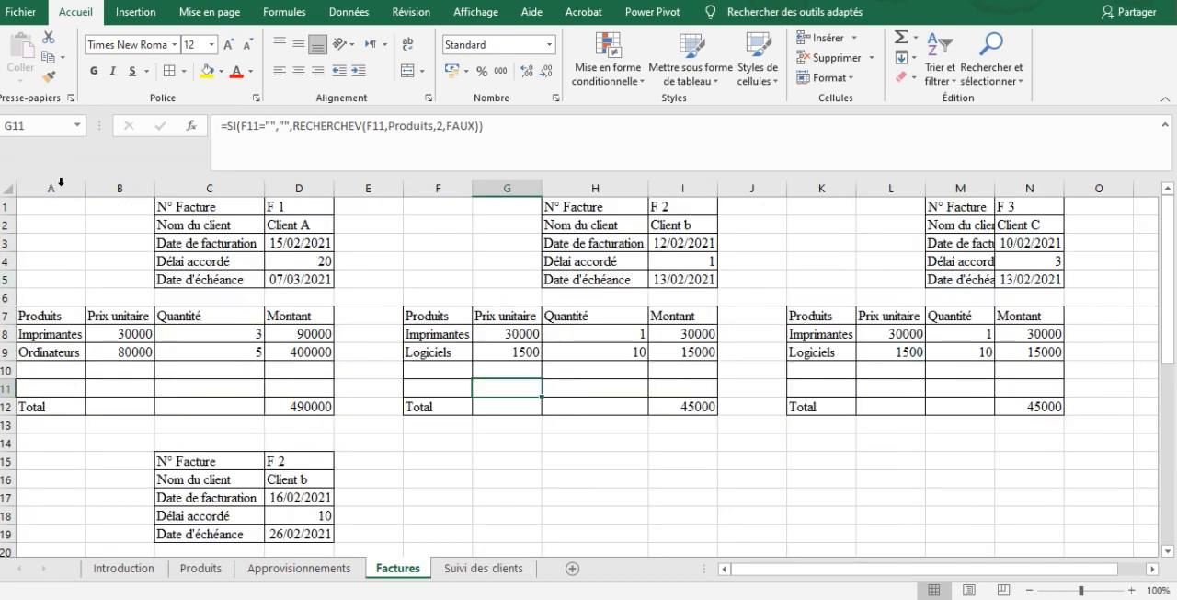
pyautogui.click(52, 187)
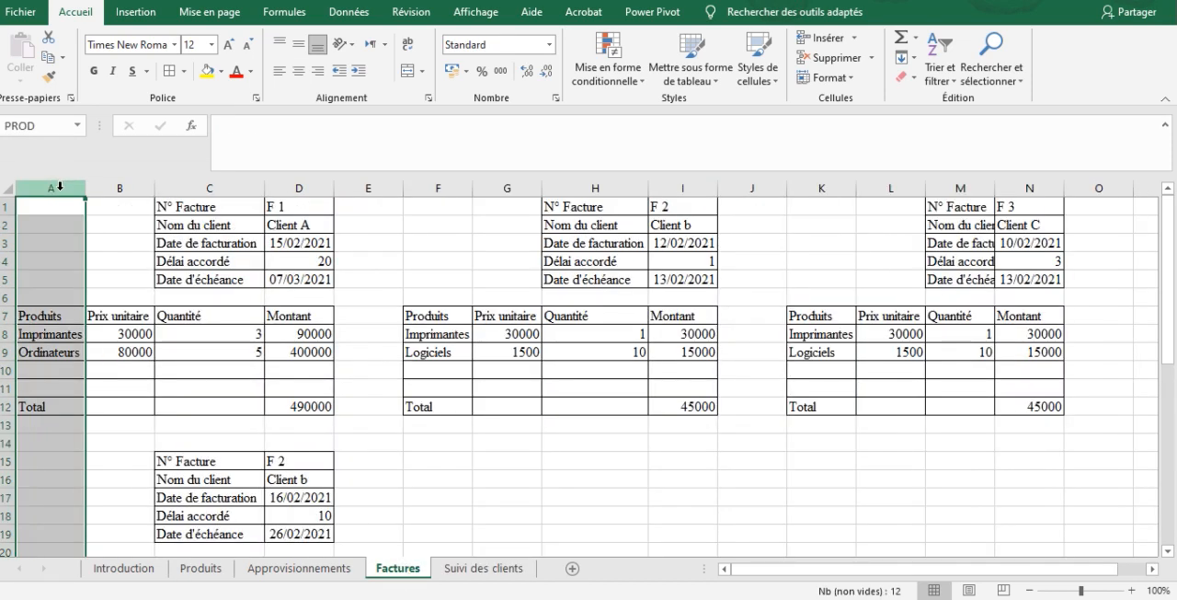
pyautogui.click(125, 187)
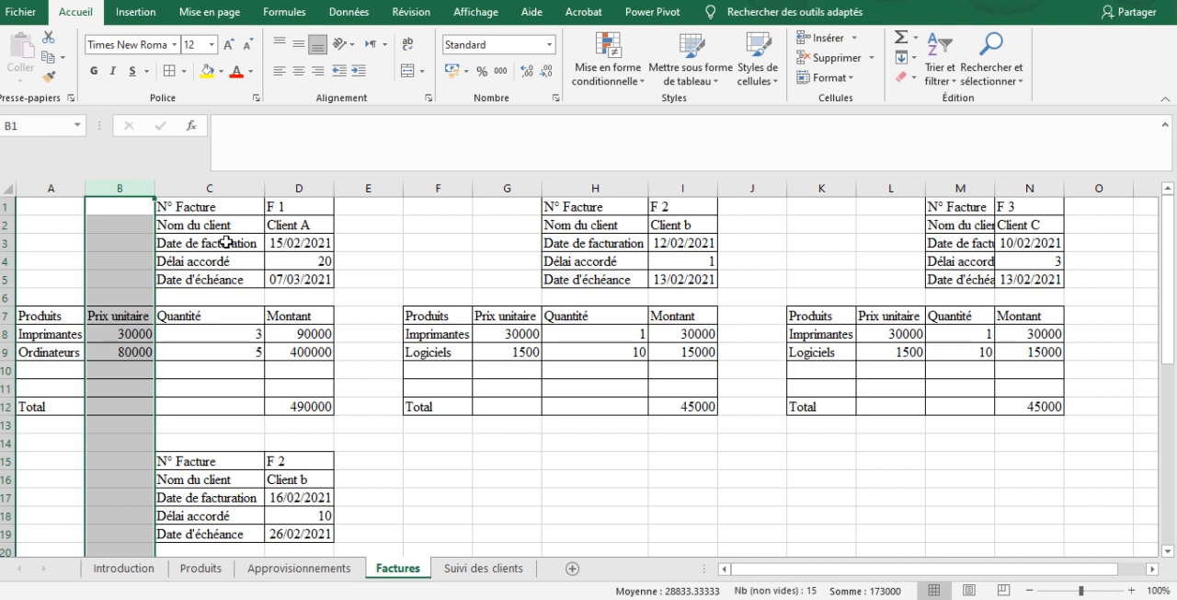
pyautogui.click(210, 187)
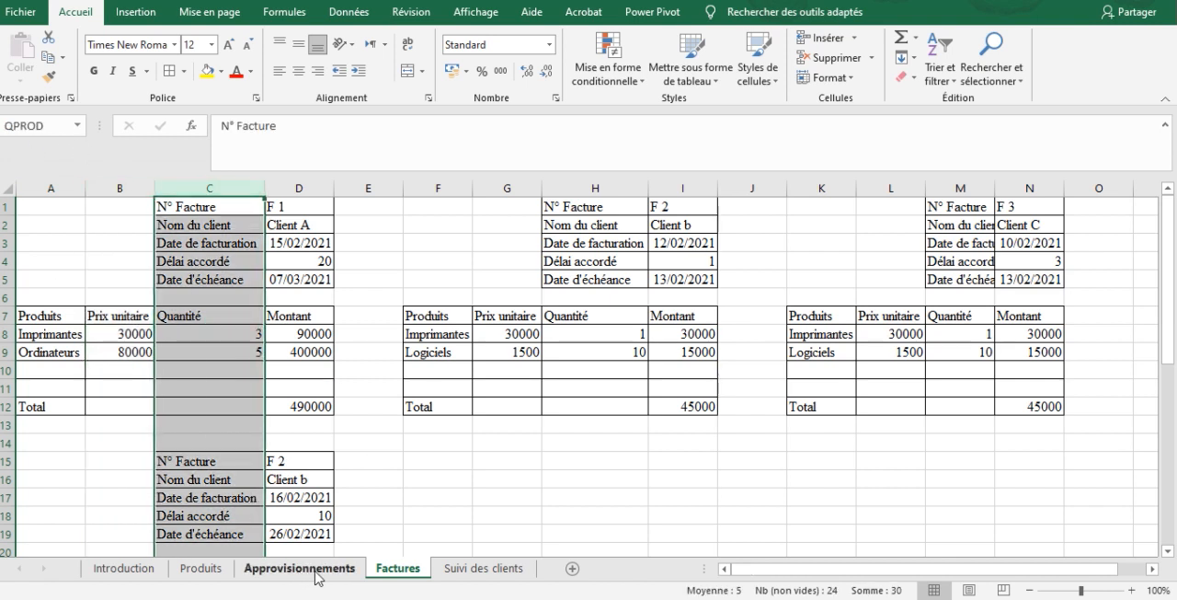
pyautogui.scroll(-1, 304, 552)
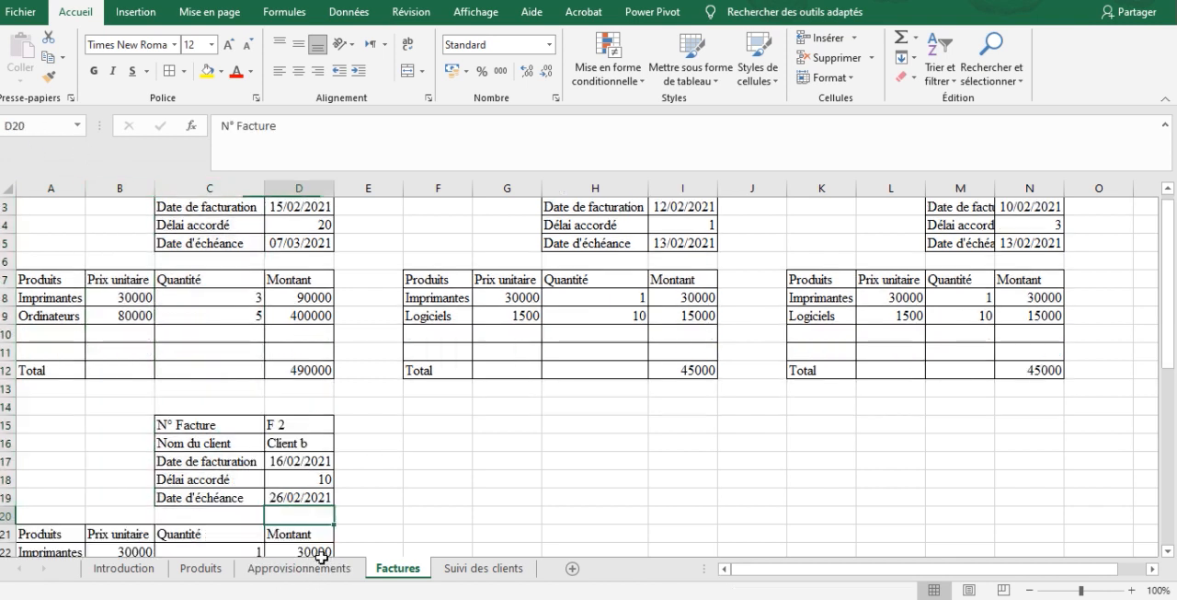
# On the Produits sheet, start a SOMME.SI formula in Ventes cell E2 with the named range PROD as the criteria range
pyautogui.click(321, 568)
pyautogui.click(187, 570)
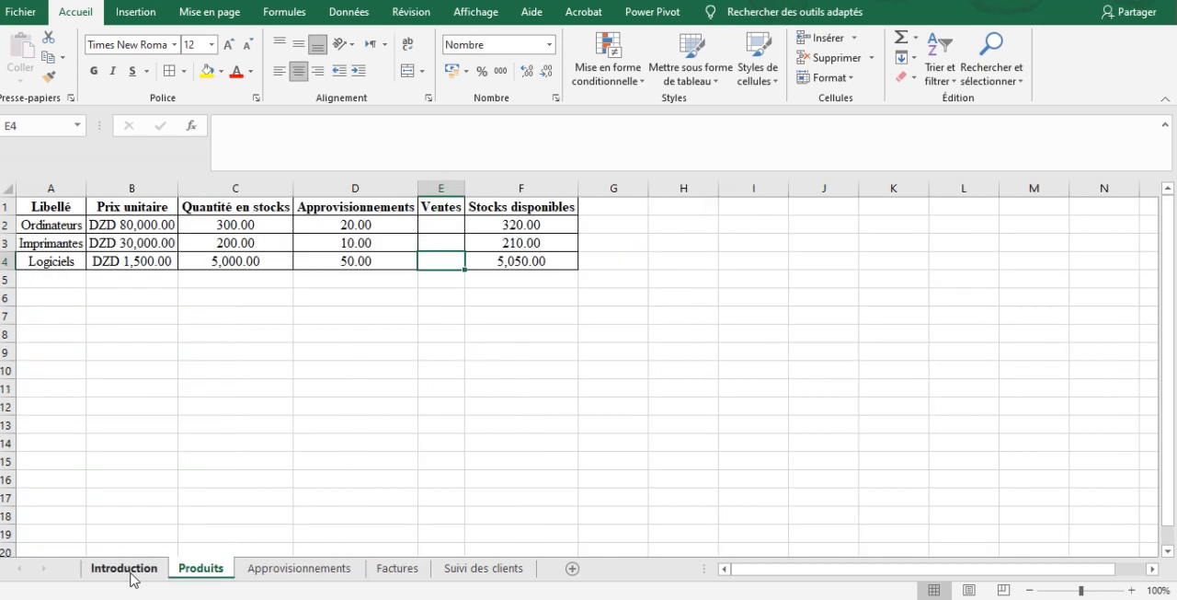
pyautogui.click(126, 571)
pyautogui.click(226, 568)
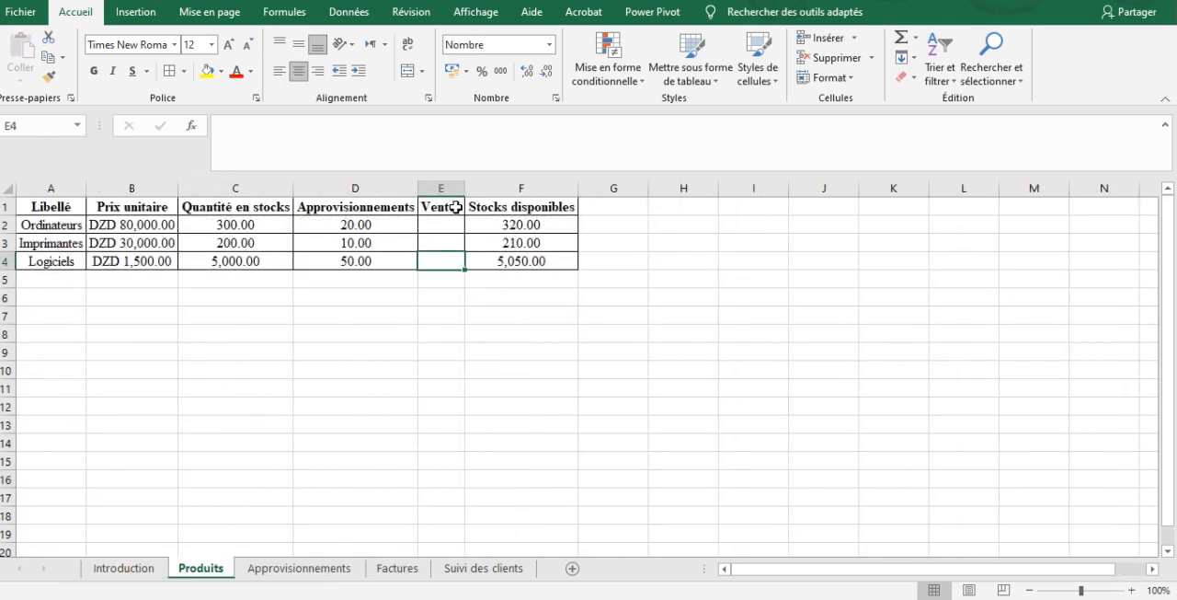
pyautogui.click(452, 221)
pyautogui.write('=somme')
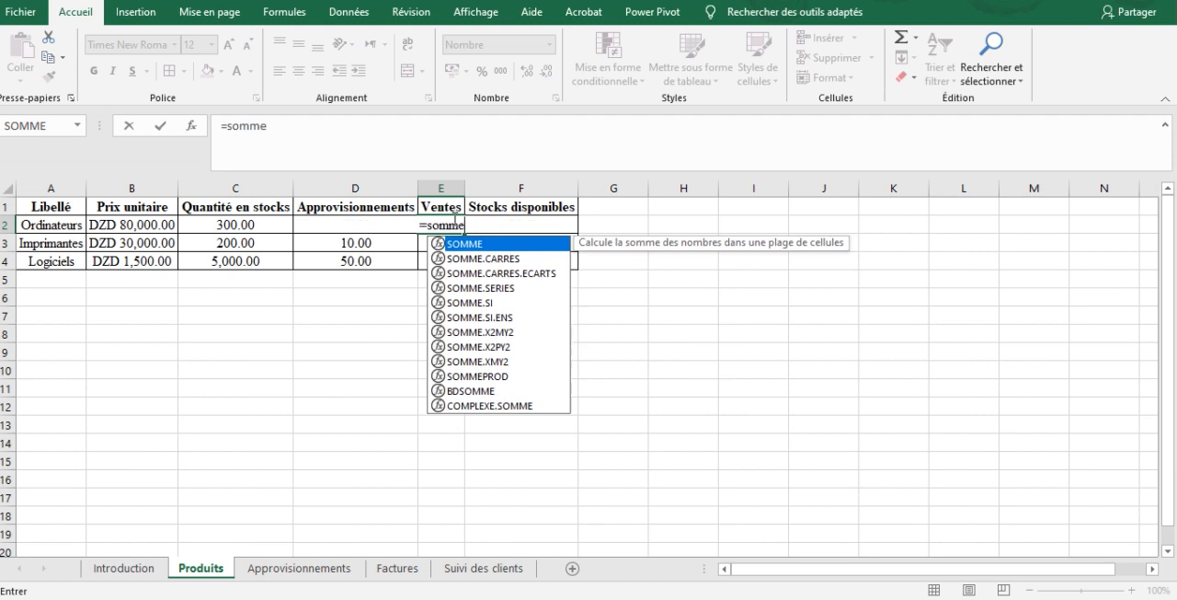
pyautogui.write('.si(')
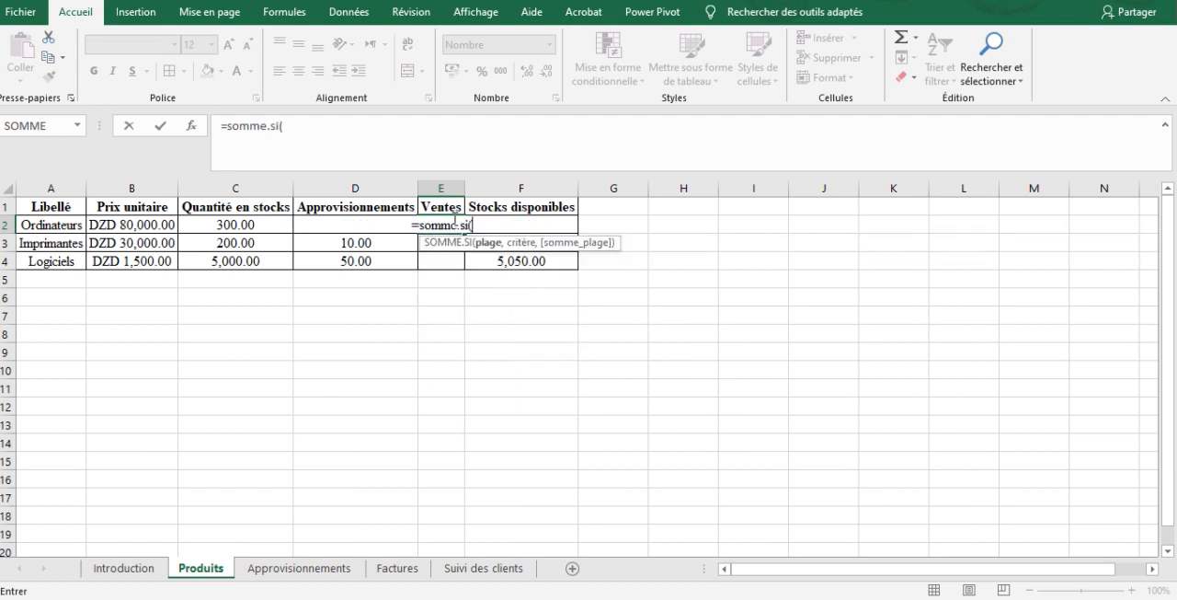
pyautogui.write('PROD')
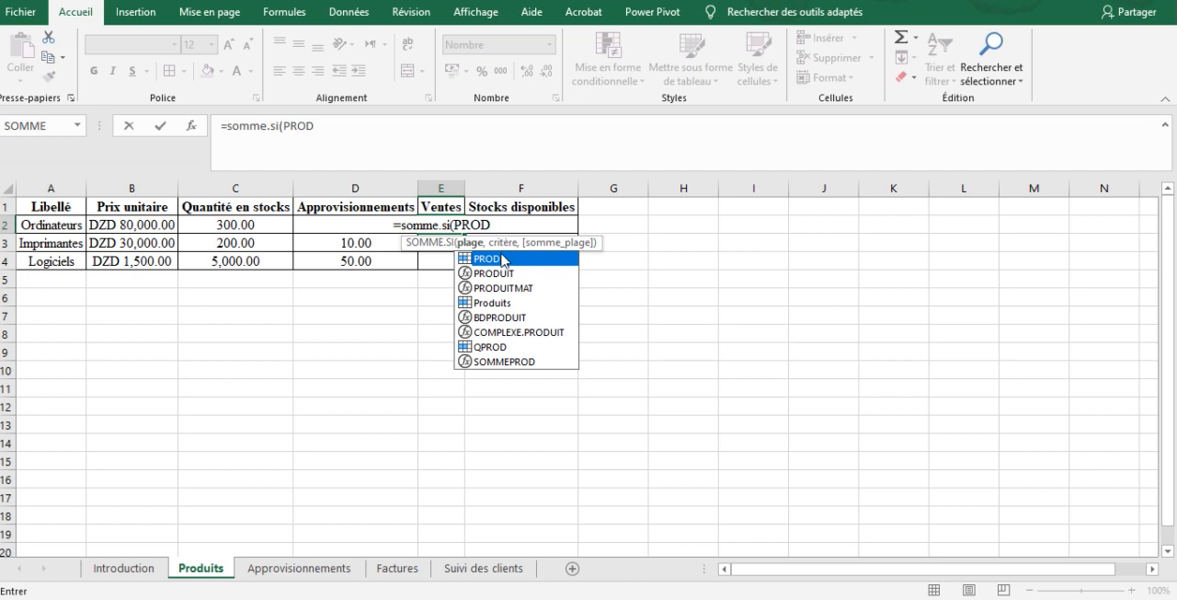
pyautogui.doubleClick(499, 258)
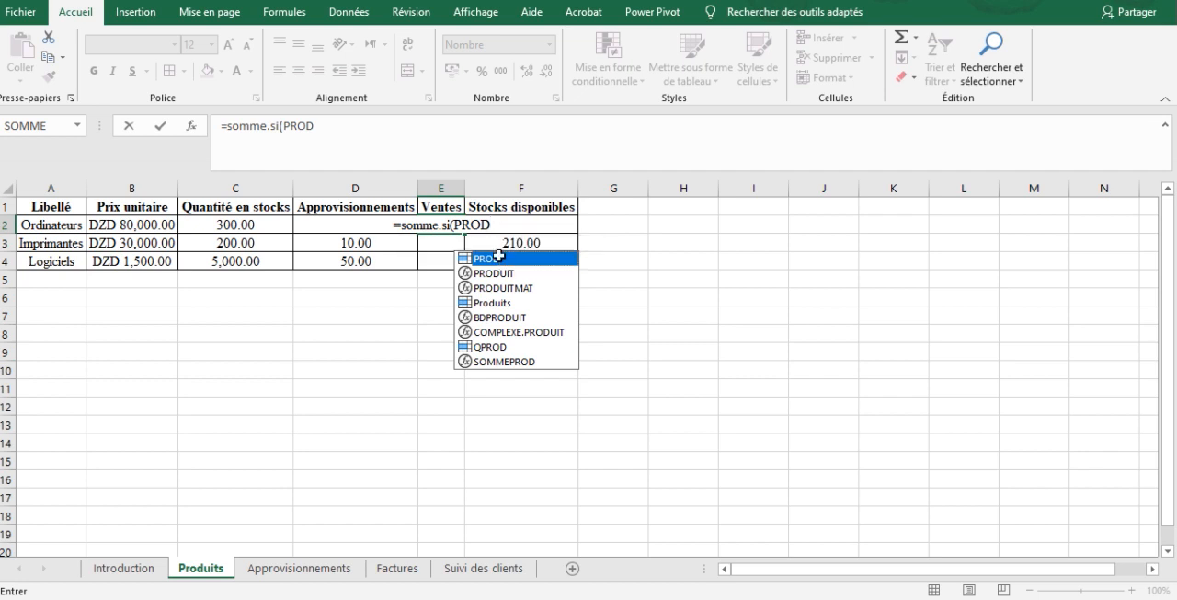
pyautogui.write(',')
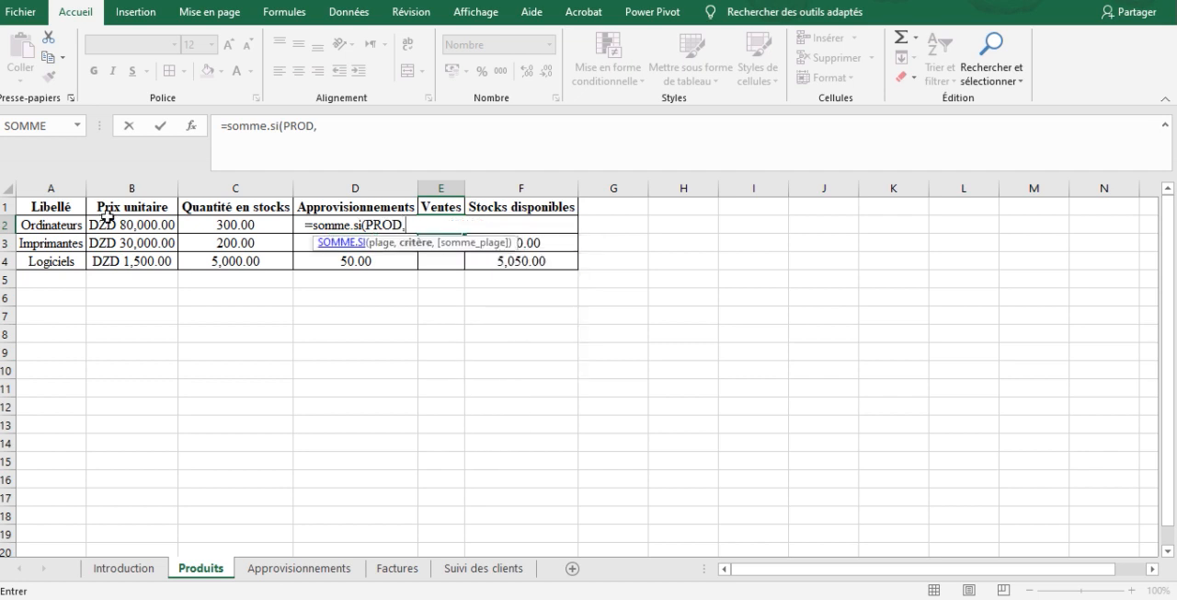
# Complete the E2 formula with criterion A2 and sum range QPROD, and fill it down to E4
pyautogui.click(55, 225)
pyautogui.write(',')
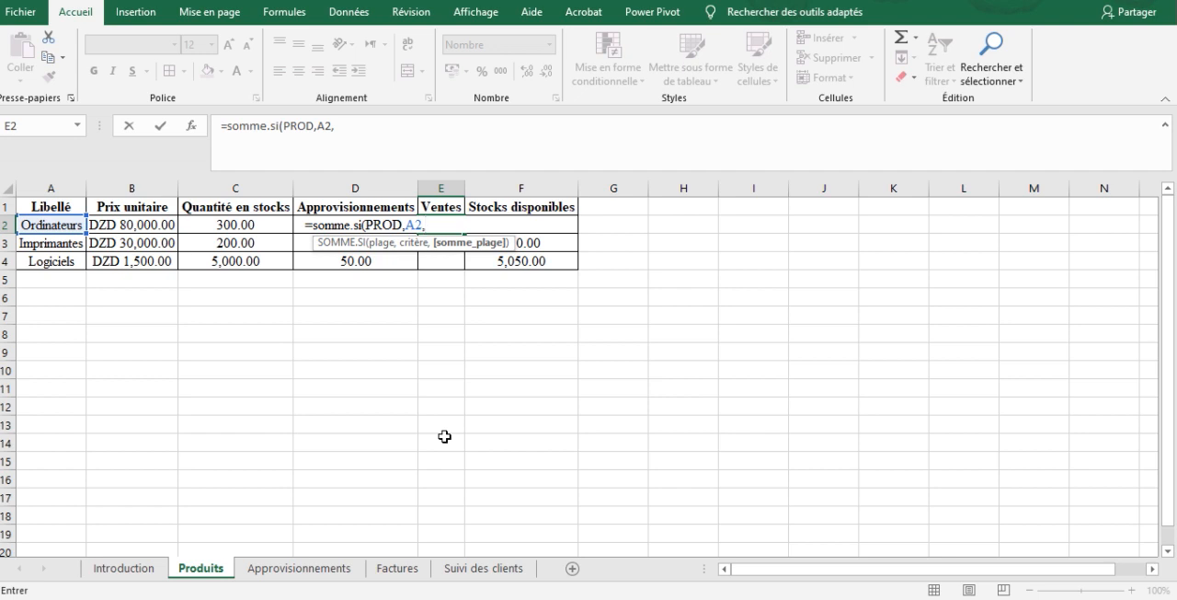
pyautogui.write('QP')
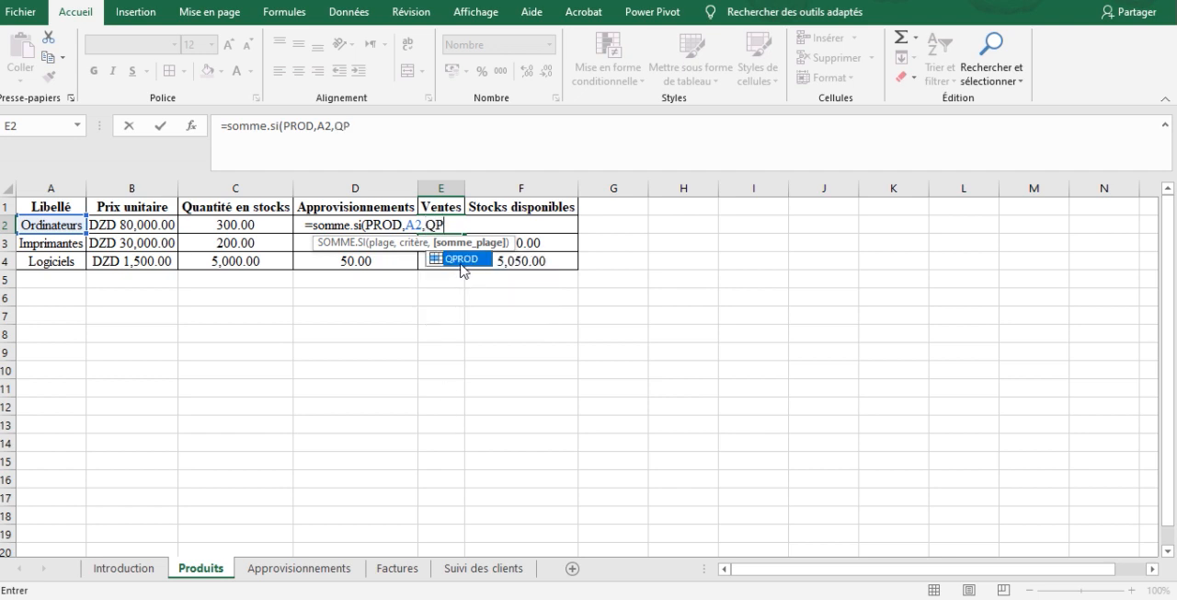
pyautogui.doubleClick(461, 261)
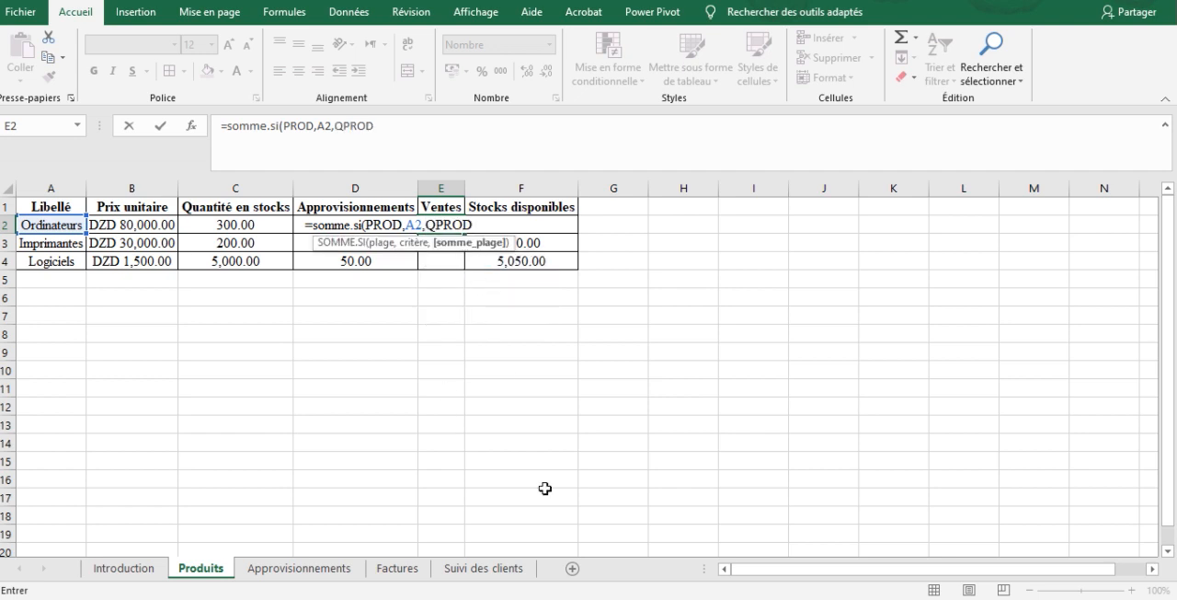
pyautogui.write(')')
pyautogui.press('Return')
pyautogui.click(450, 225)
pyautogui.moveTo(465, 232); pyautogui.dragTo(464, 268)
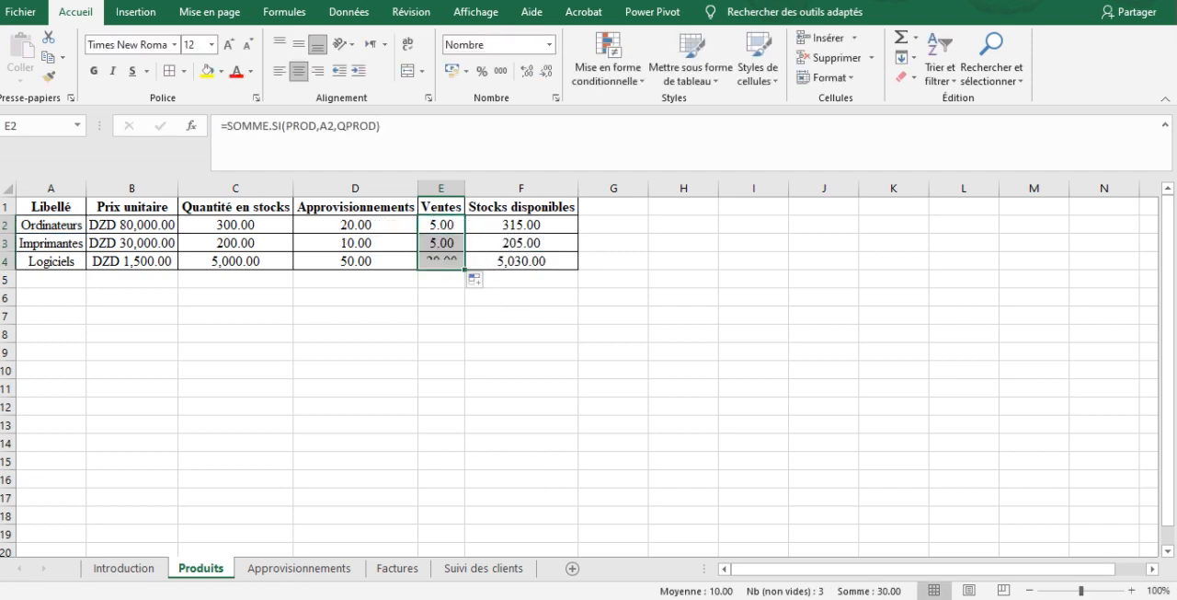
# Examine the invoice product and quantity columns on the Factures sheet and the invoice list on the Suivi des clients sheet
pyautogui.click(397, 568)
pyautogui.click(599, 261)
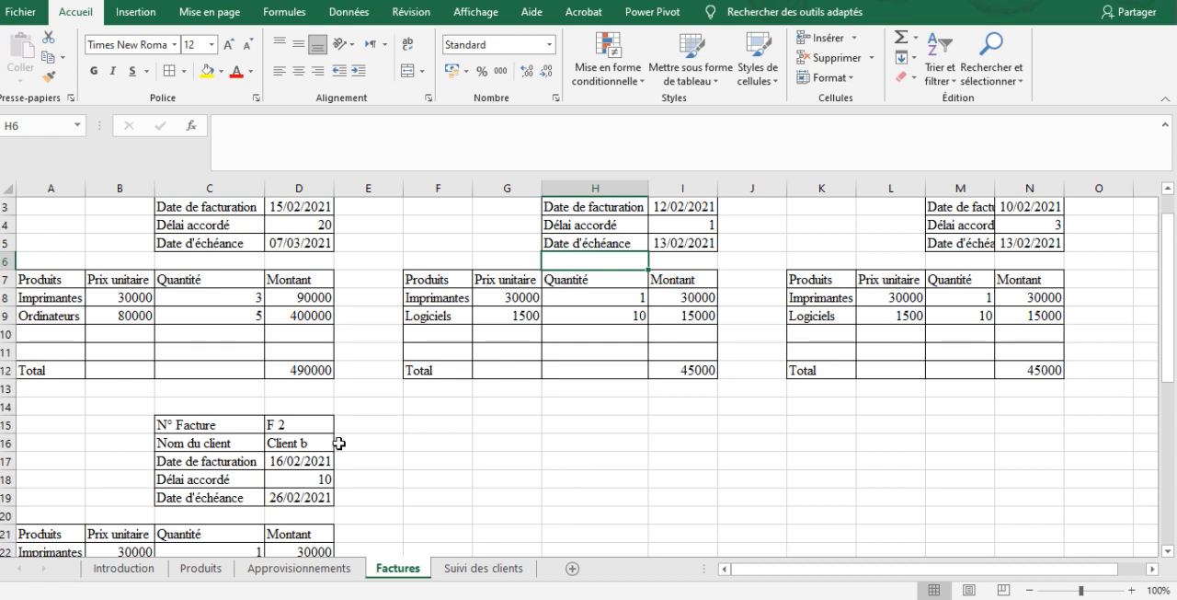
pyautogui.moveTo(193, 281); pyautogui.dragTo(441, 278)
pyautogui.click(483, 569)
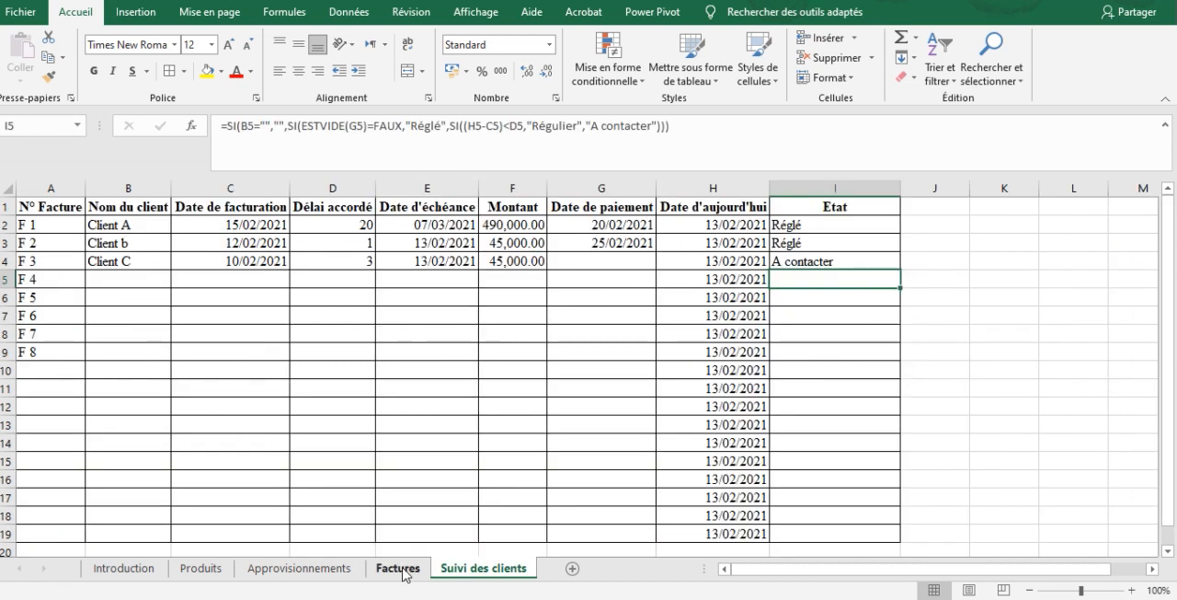
pyautogui.click(399, 568)
pyautogui.moveTo(81, 206); pyautogui.dragTo(98, 494)
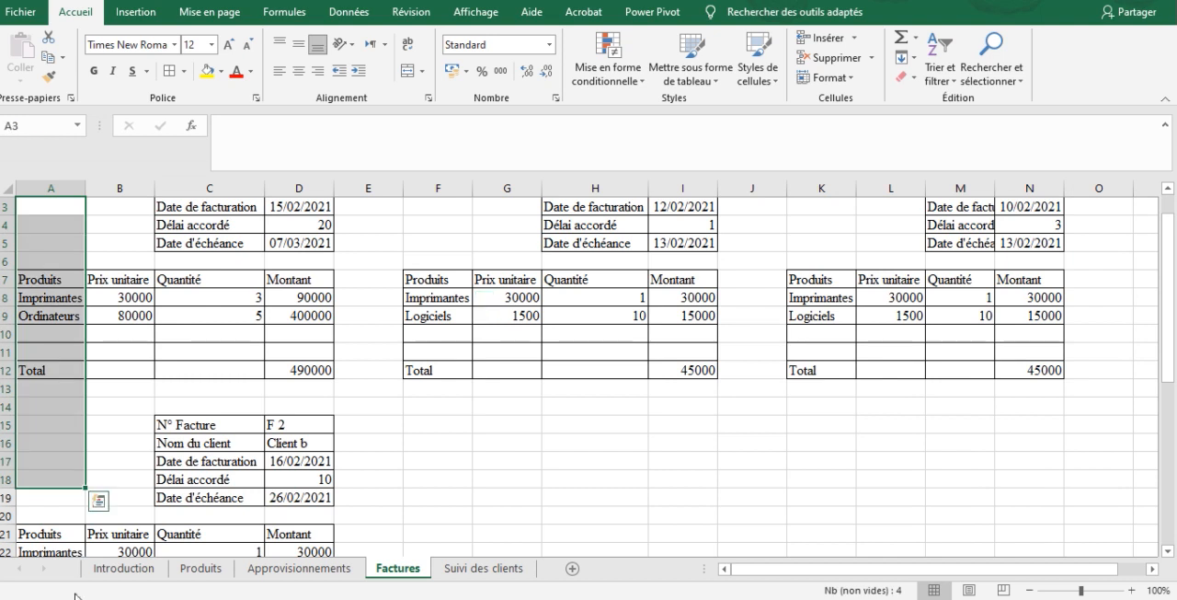
# On the Produits sheet, check the SOMME.SI formulas in the Ventes cells E2 to E4
pyautogui.click(200, 568)
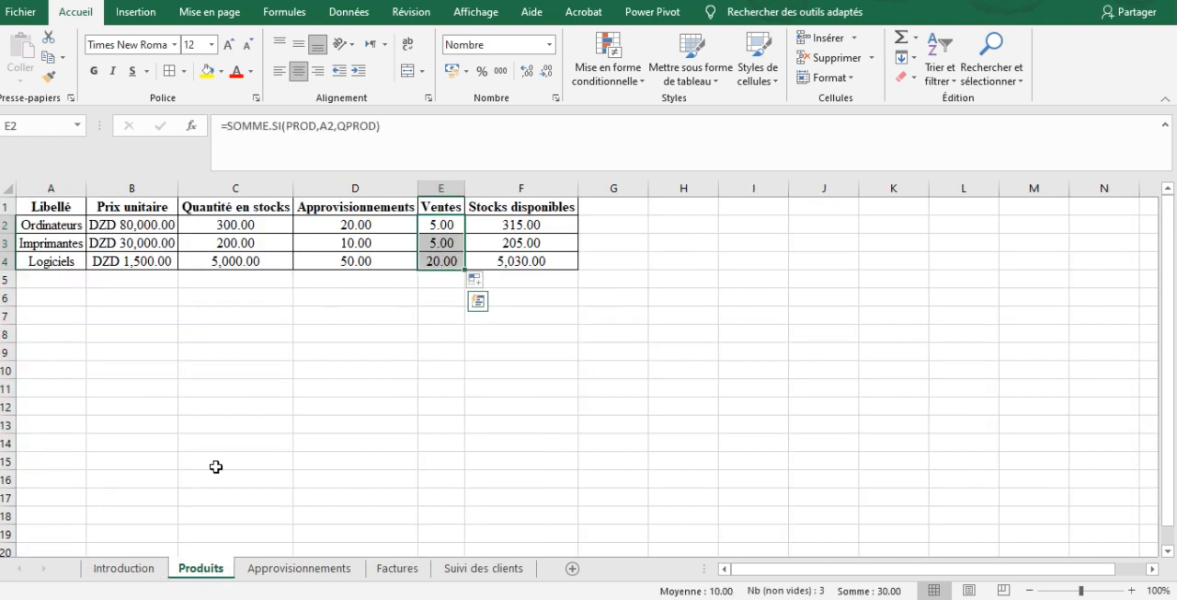
pyautogui.click(422, 259)
pyautogui.click(445, 238)
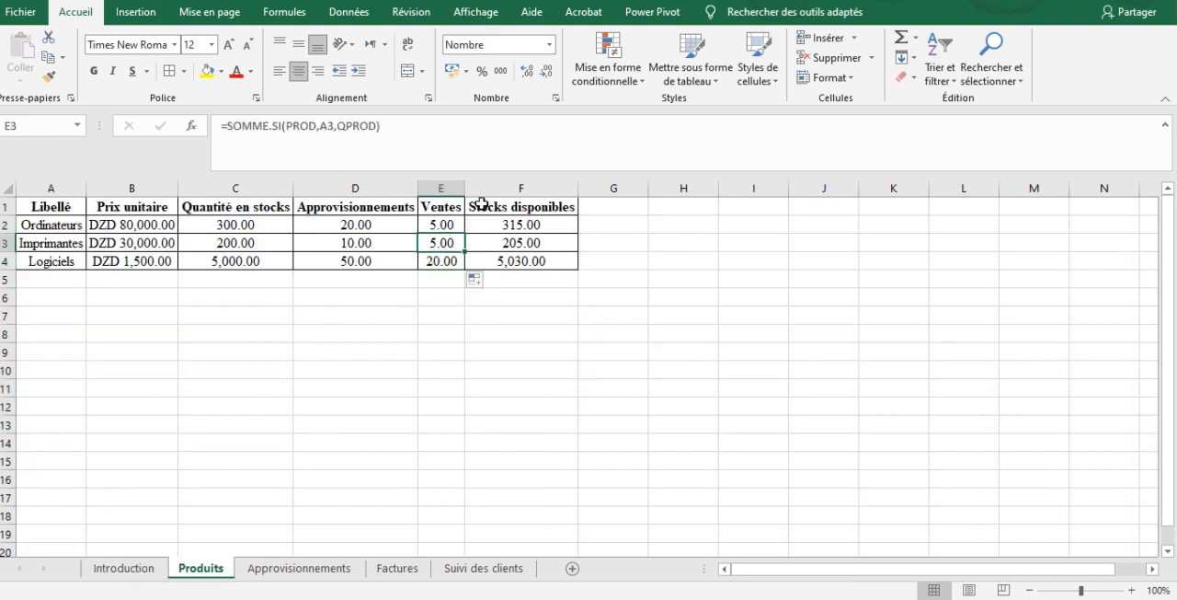
pyautogui.click(426, 228)
pyautogui.click(442, 244)
pyautogui.click(443, 265)
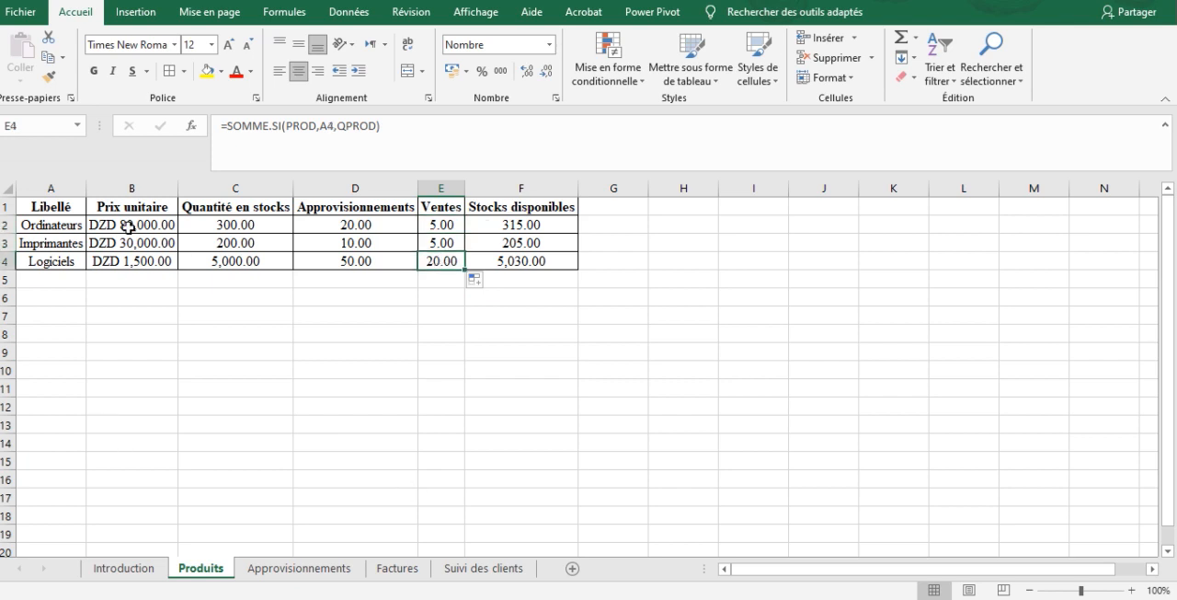
# On the Factures sheet, add Ordinateurs in K10 of invoice F 3 with a quantity of 60 in M10
pyautogui.click(498, 568)
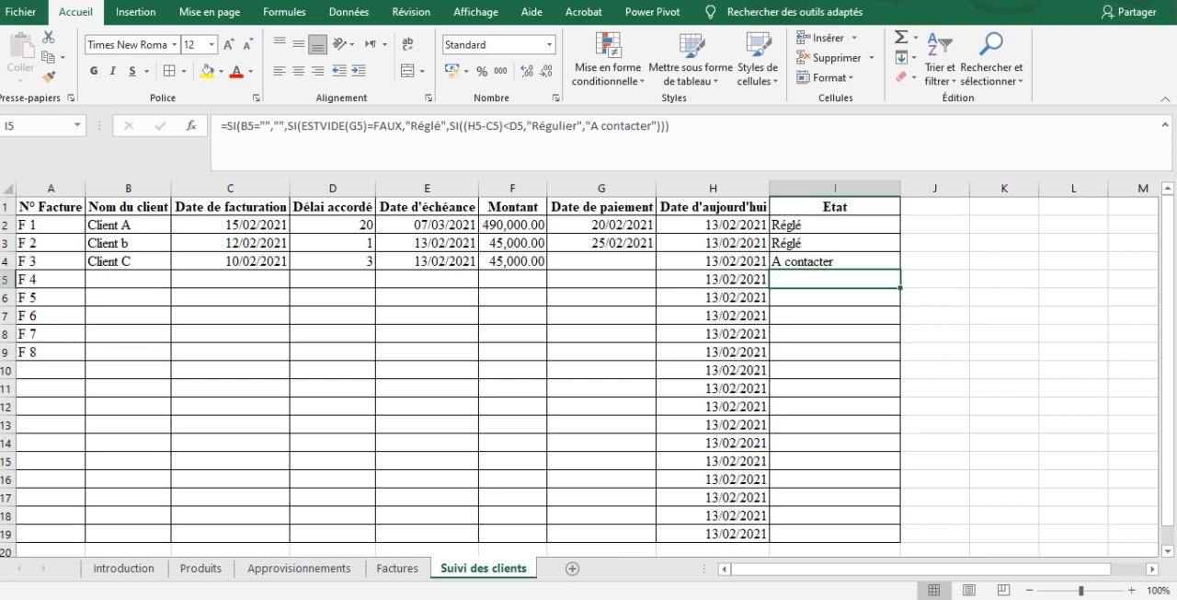
pyautogui.click(401, 569)
pyautogui.click(828, 332)
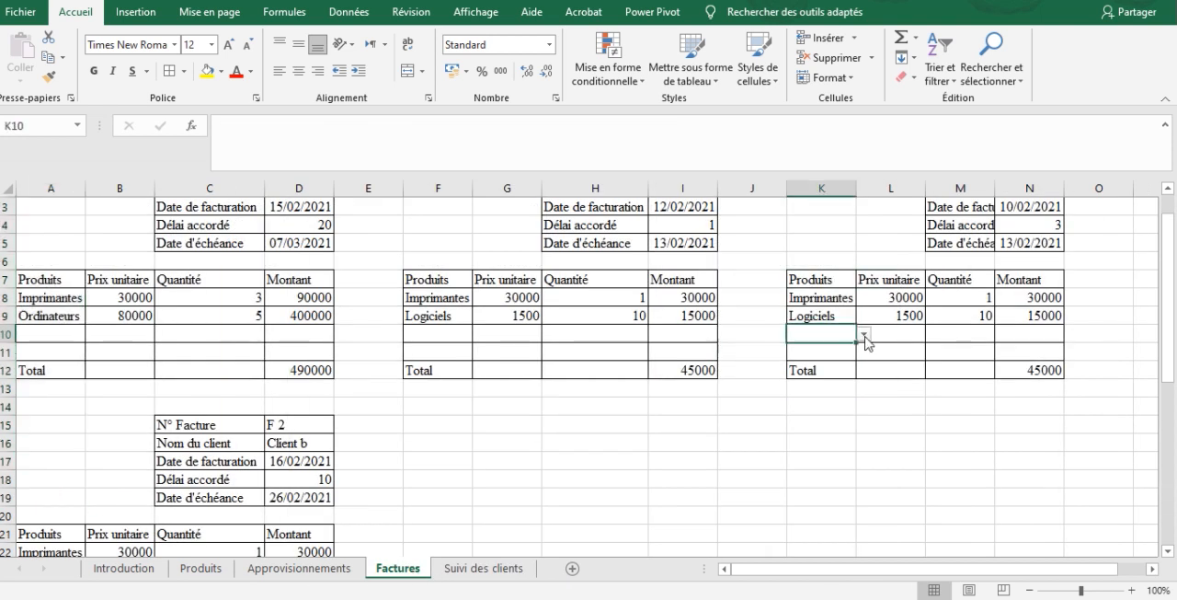
pyautogui.click(865, 333)
pyautogui.click(828, 348)
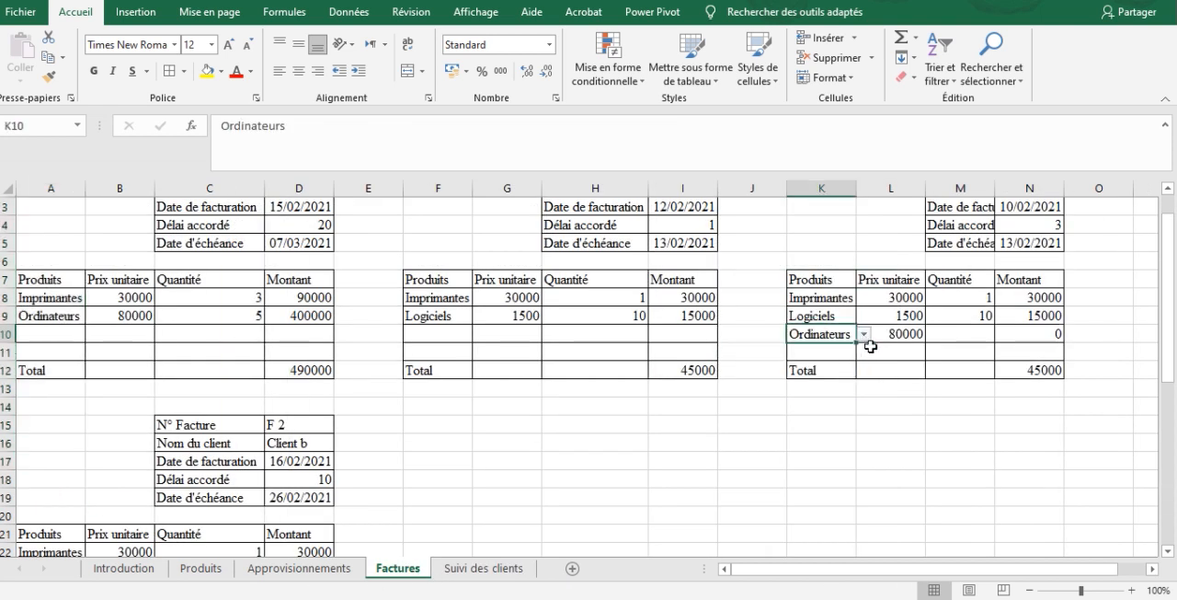
pyautogui.click(1015, 331)
pyautogui.click(964, 333)
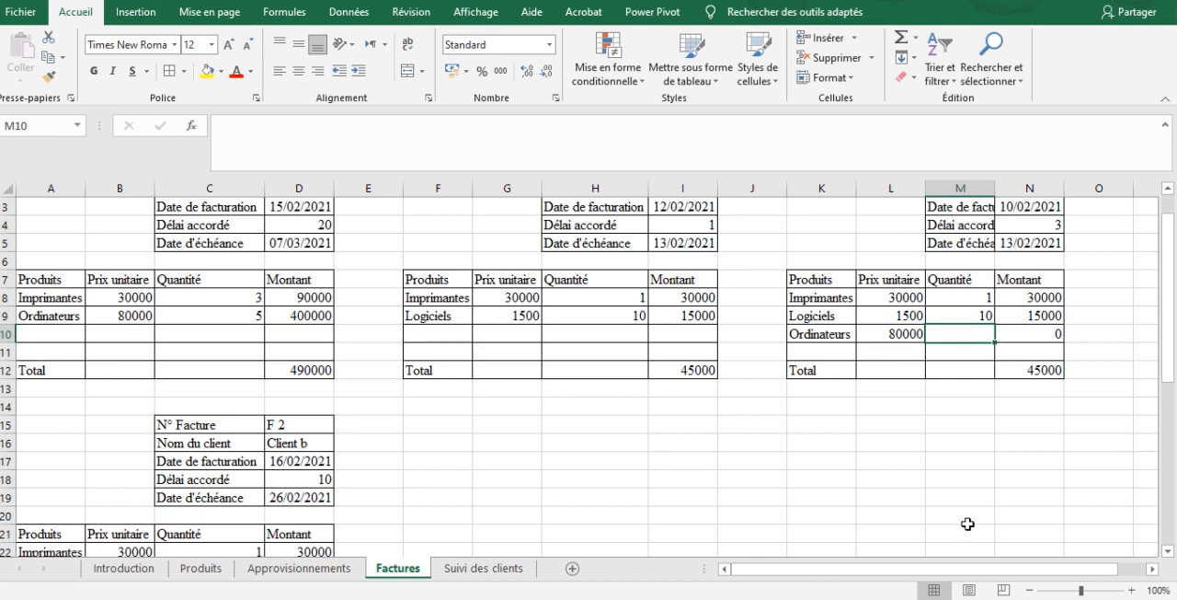
pyautogui.write('60')
pyautogui.press('Return')
# Add Ordinateurs in A37 of the lower F 3 invoice with a quantity of 60 in C37
pyautogui.moveTo(1171, 356); pyautogui.dragTo(1173, 563)
pyautogui.click(57, 496)
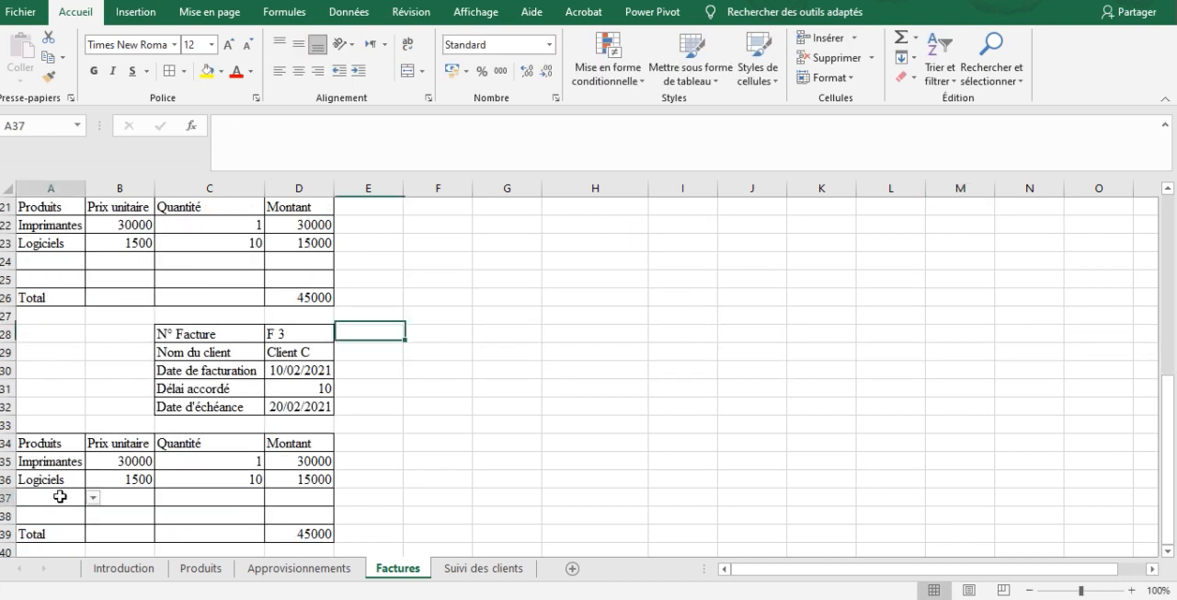
pyautogui.click(92, 497)
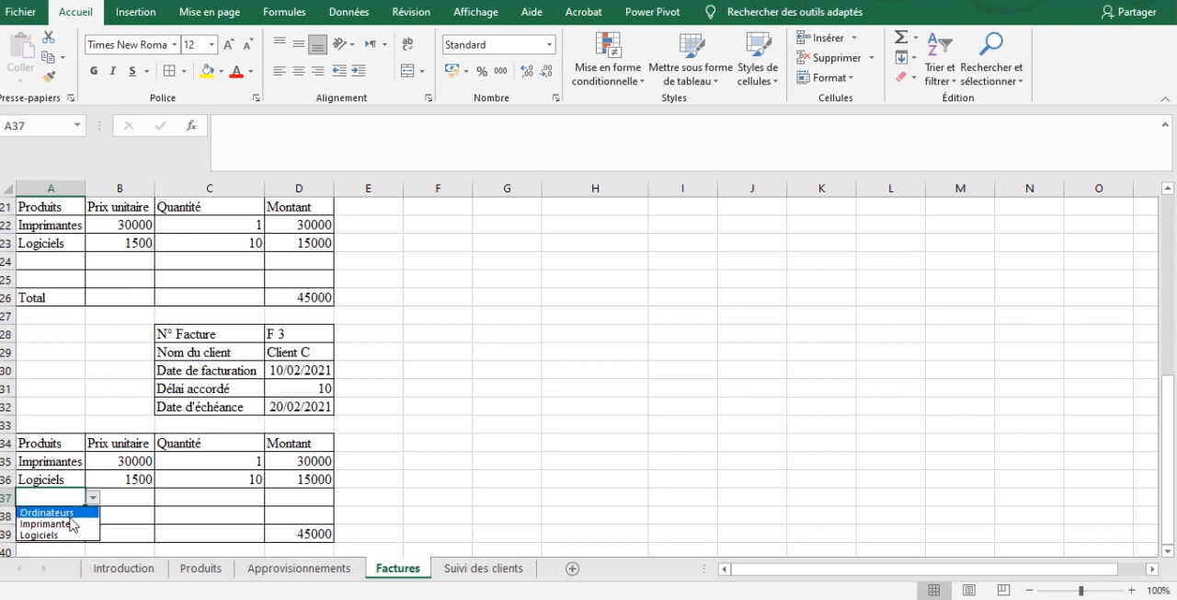
pyautogui.click(46, 510)
pyautogui.click(234, 496)
pyautogui.write('60')
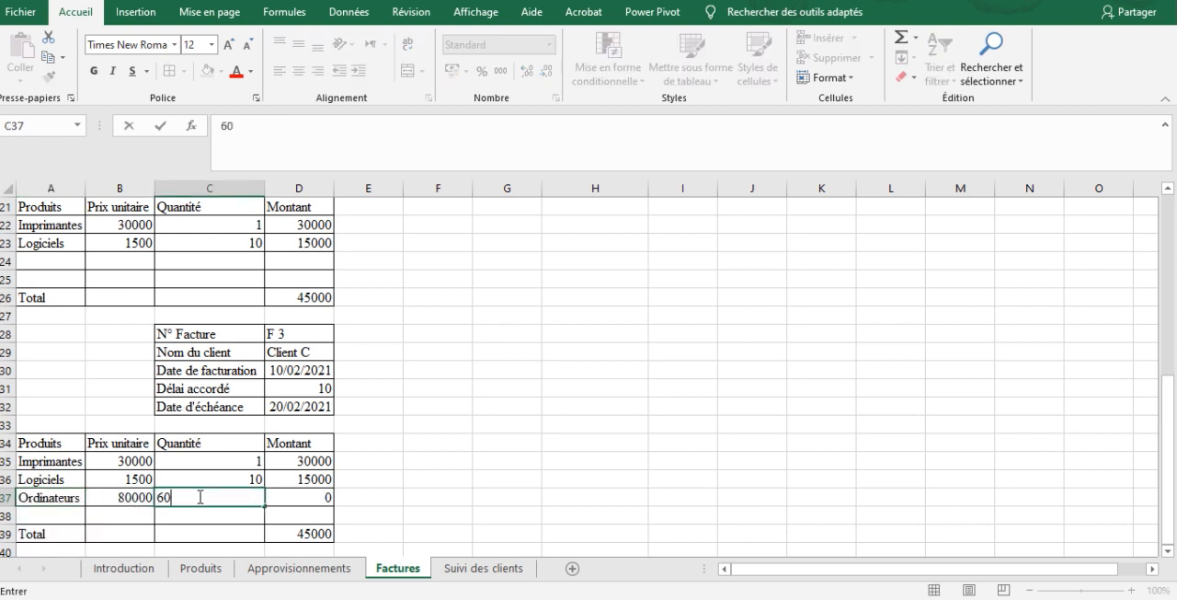
pyautogui.press('Return')
# On the Produits sheet, check the Ventes and Stocks disponibles values and formulas for Ordinateurs
pyautogui.click(195, 575)
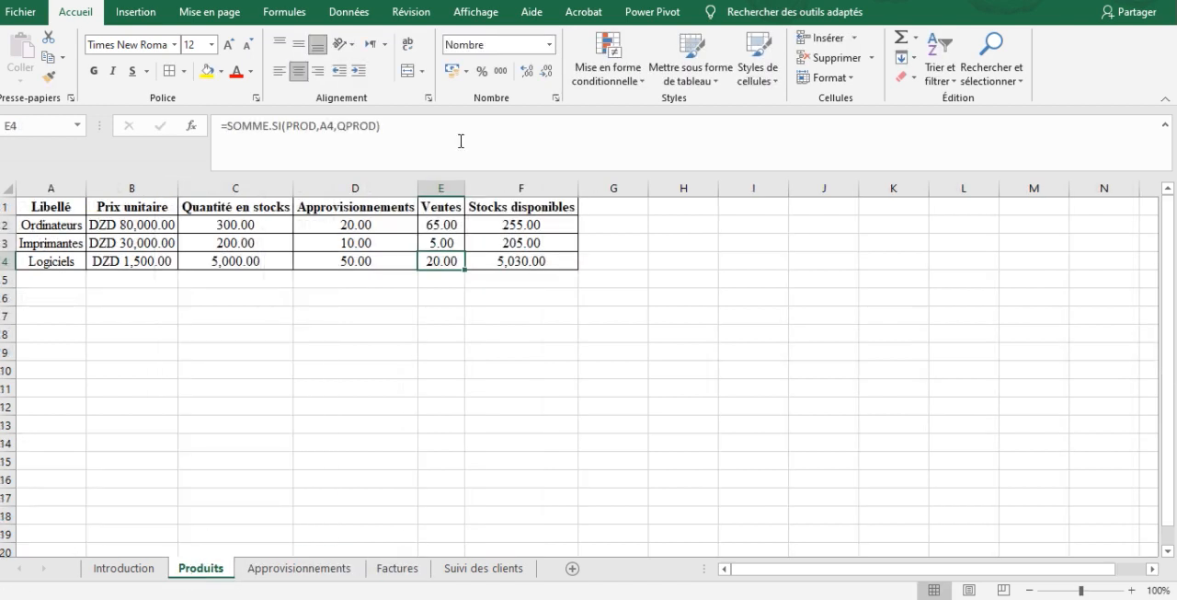
pyautogui.click(432, 226)
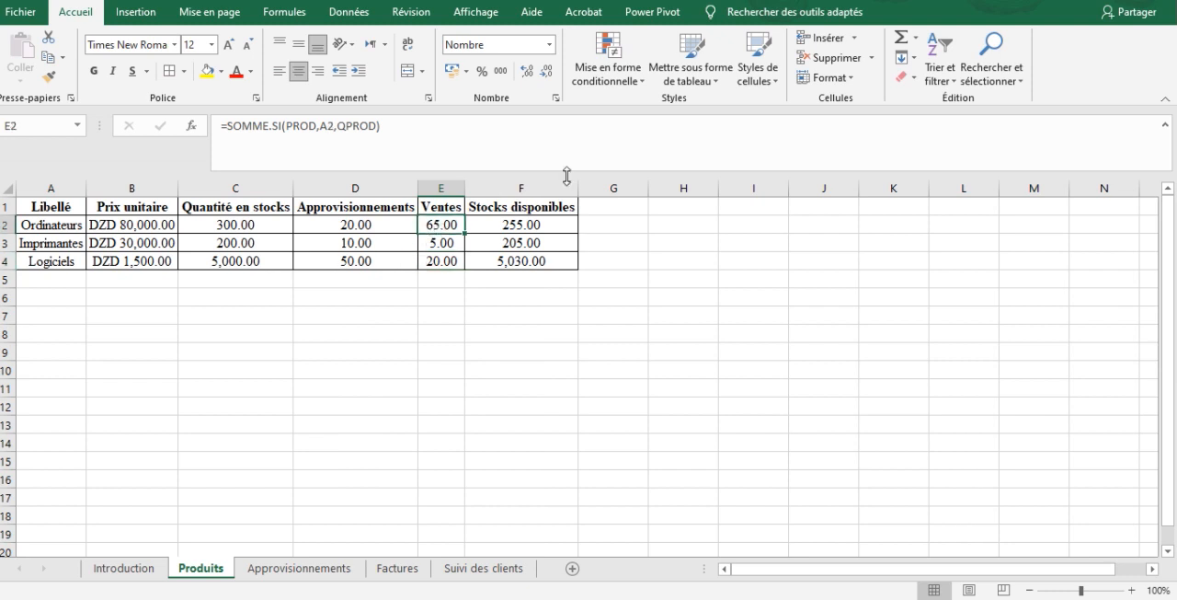
pyautogui.press('Left')
pyautogui.press('Left')
pyautogui.press('Right')
pyautogui.press('Right')
pyautogui.press('Right')
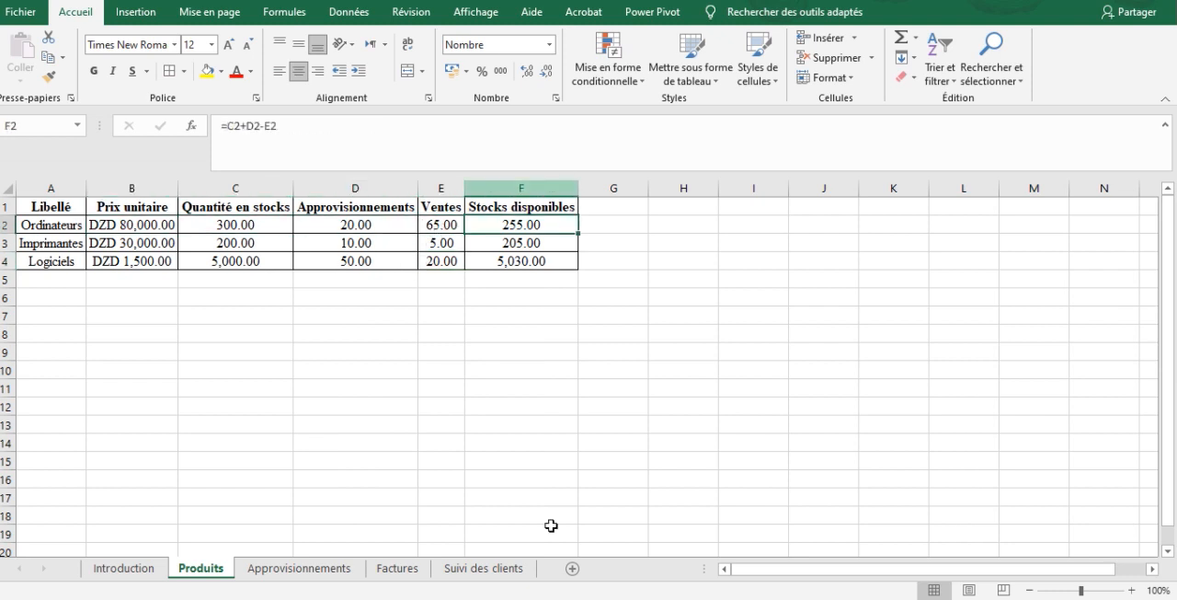
# Review the Factures sheet, the client name formula in B8 of Suivi des clients, and the Approvisionnements formula in D2 of Produits
pyautogui.click(398, 569)
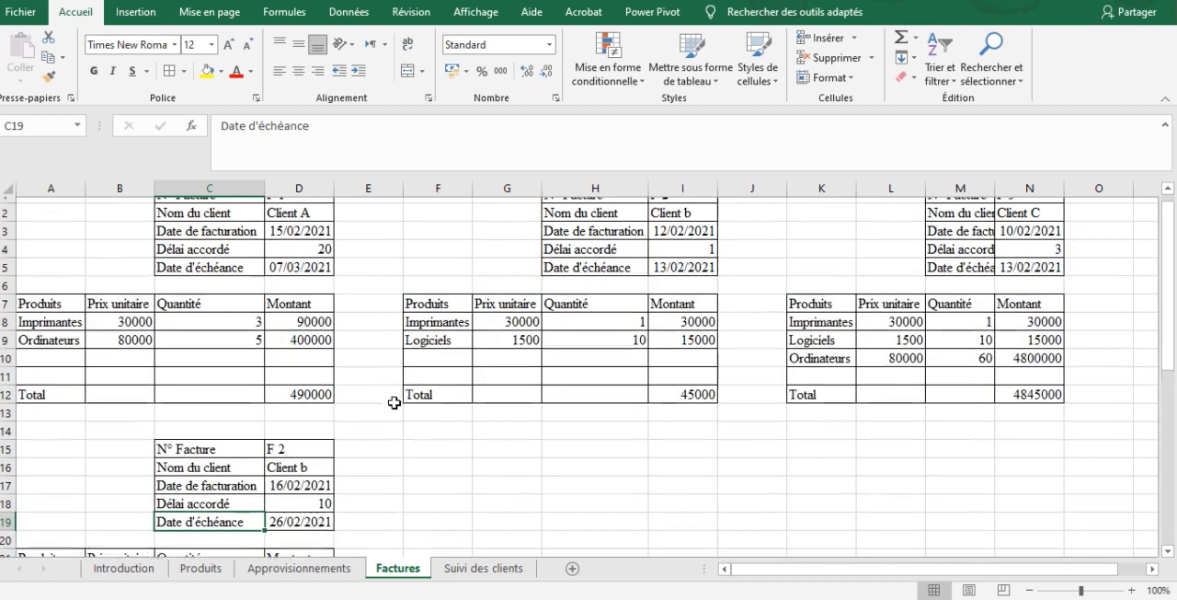
pyautogui.click(485, 568)
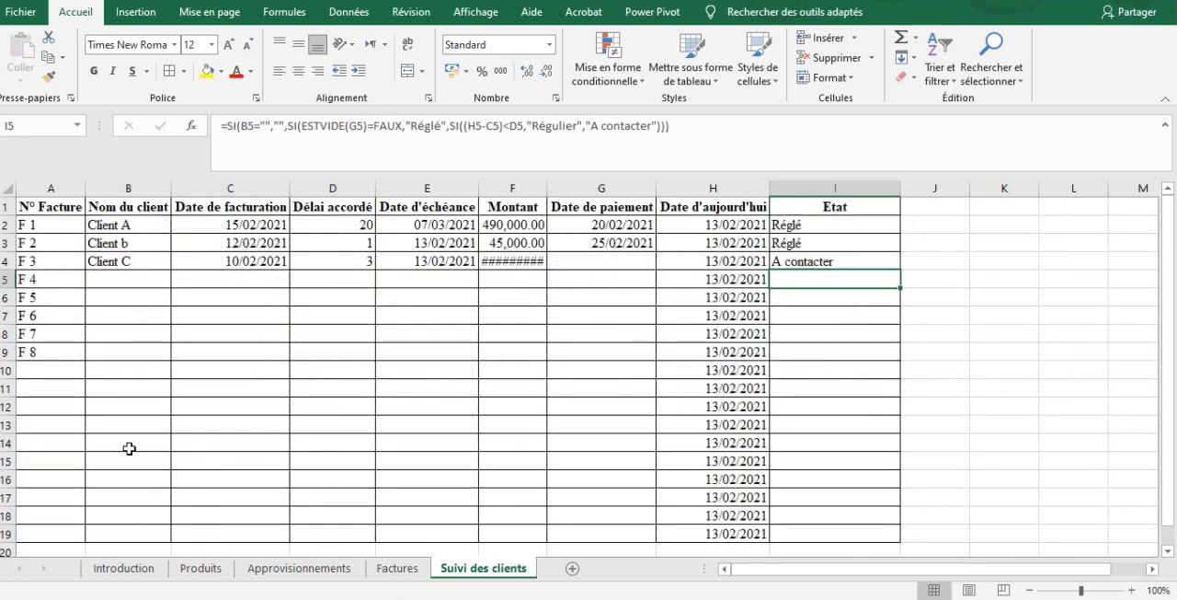
pyautogui.click(160, 333)
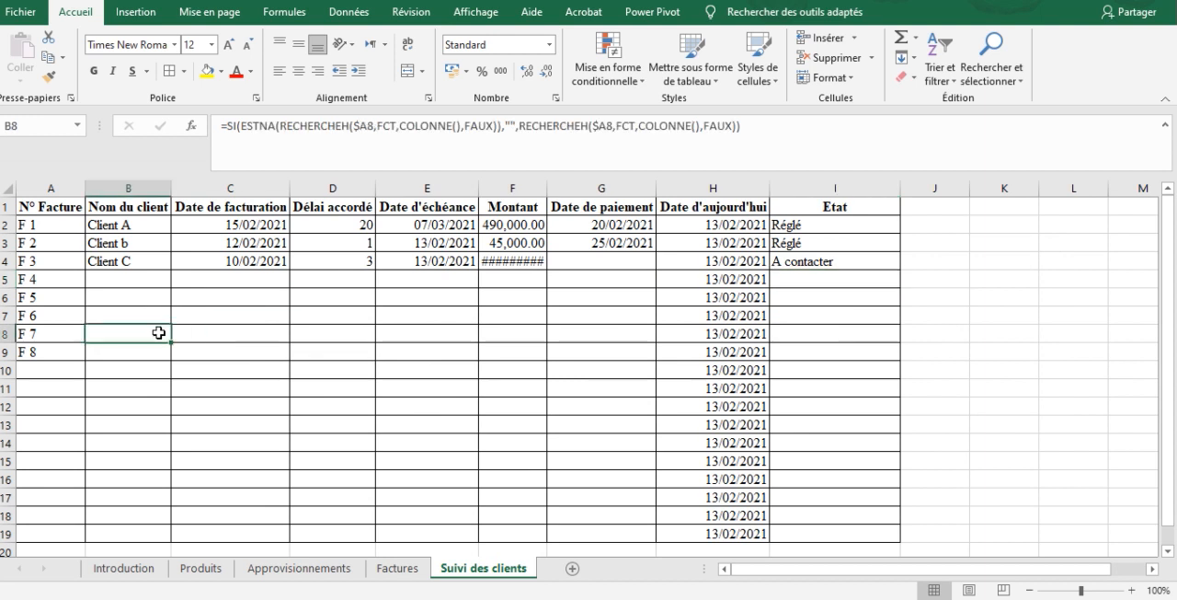
pyautogui.click(186, 570)
pyautogui.click(371, 225)
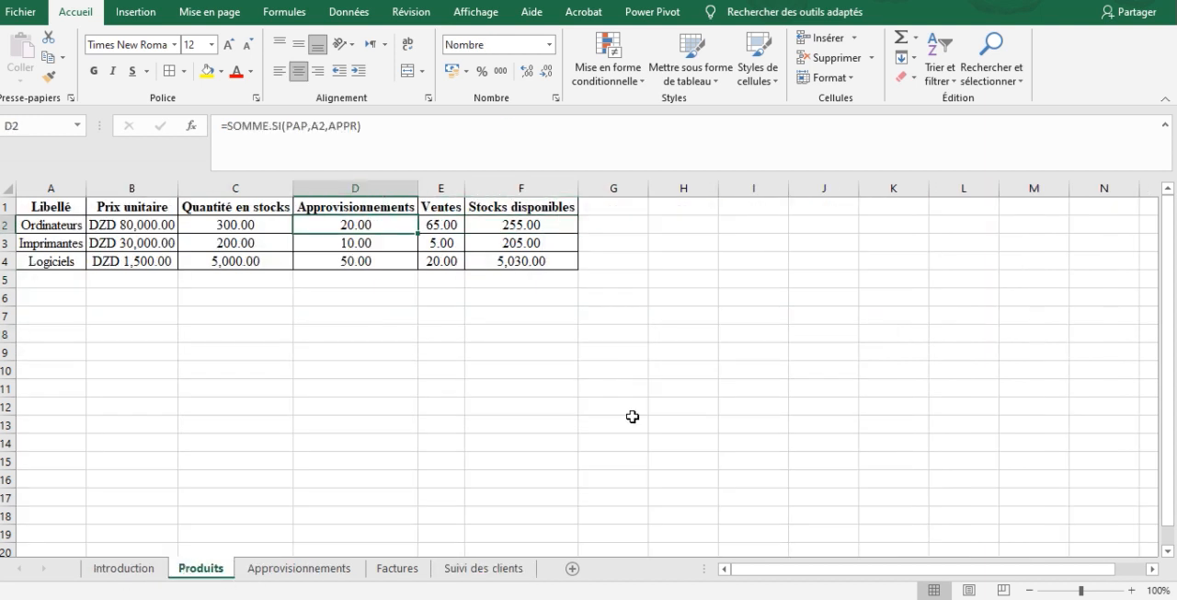